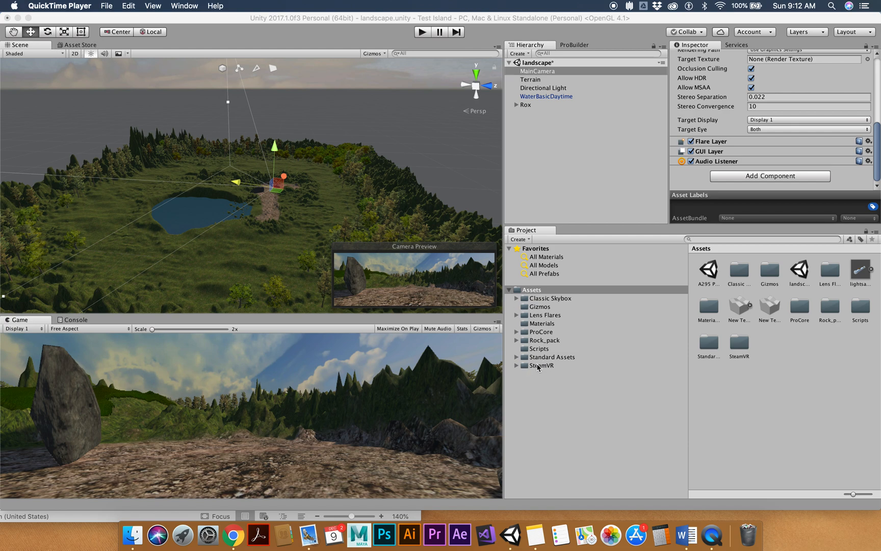
- Look up the SteamVR Plugin in the Asset Store by searching for STEAMVR, review its page, and return to the scene
{"action": "left_click", "coordinate": [538, 367]}
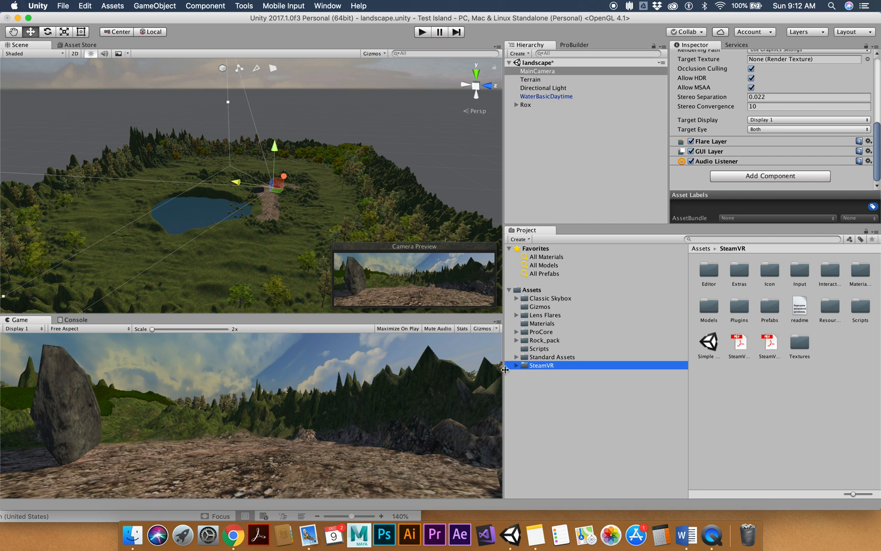
{"action": "left_click", "coordinate": [79, 45]}
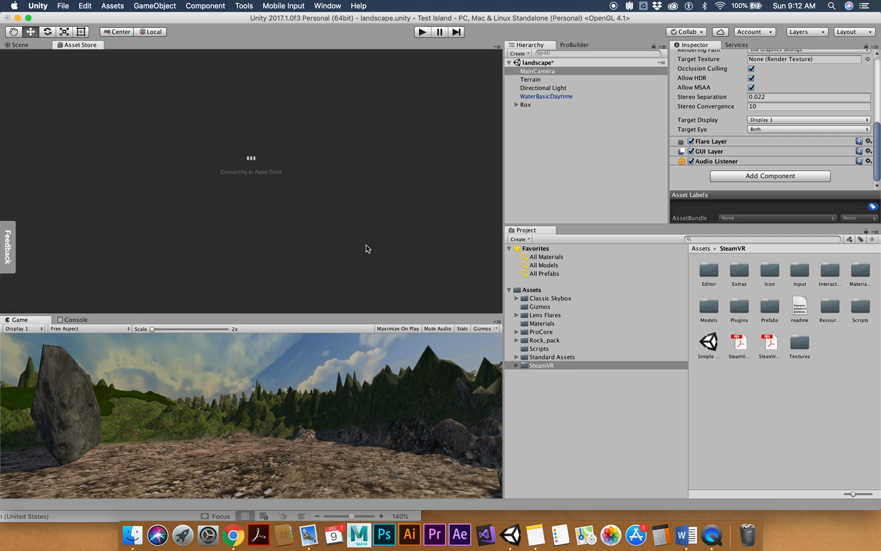
{"action": "left_click", "coordinate": [238, 87]}
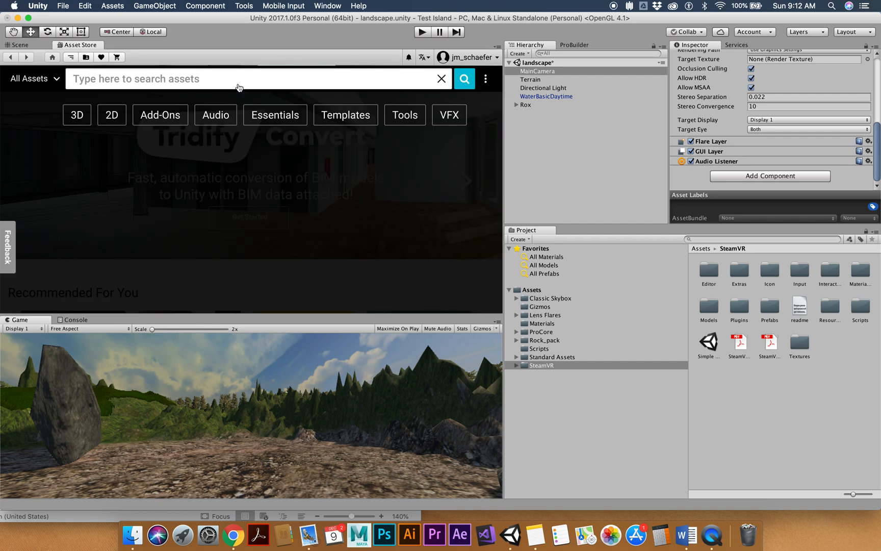
{"action": "type", "text": "STEAMVR"}
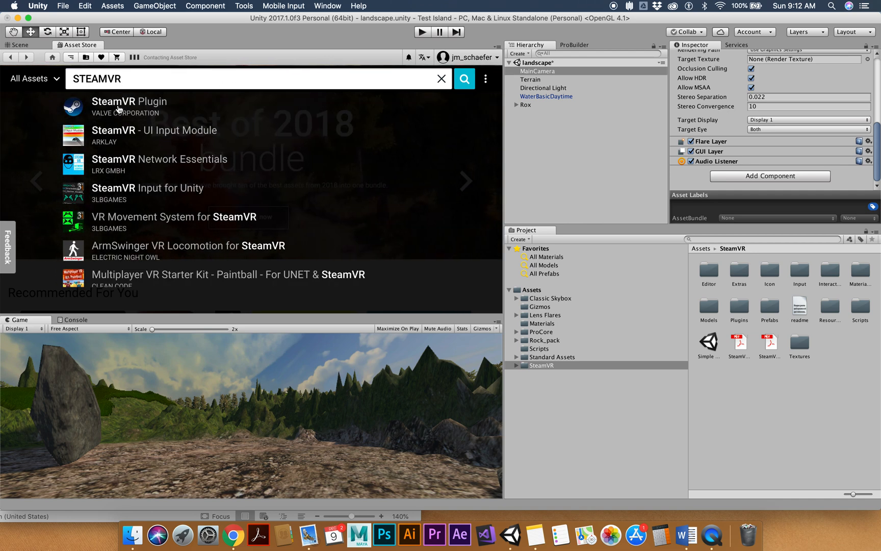
{"action": "left_click", "coordinate": [118, 107]}
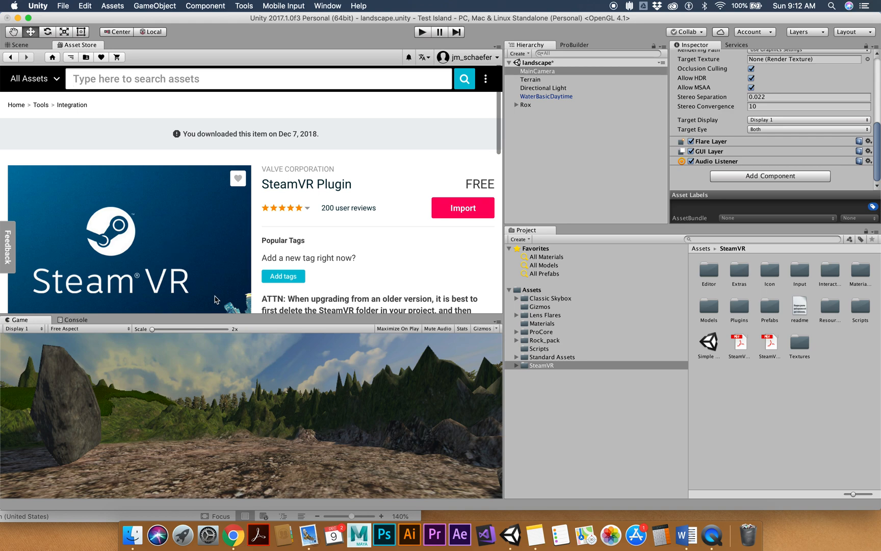
{"action": "scroll", "coordinate": [201, 253], "scroll_direction": "down", "scroll_amount": 3}
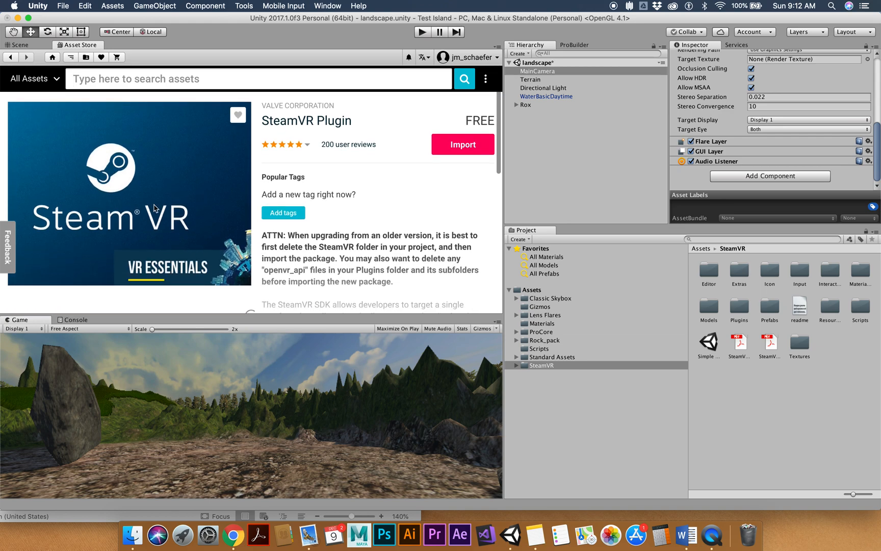
{"action": "left_click", "coordinate": [22, 45]}
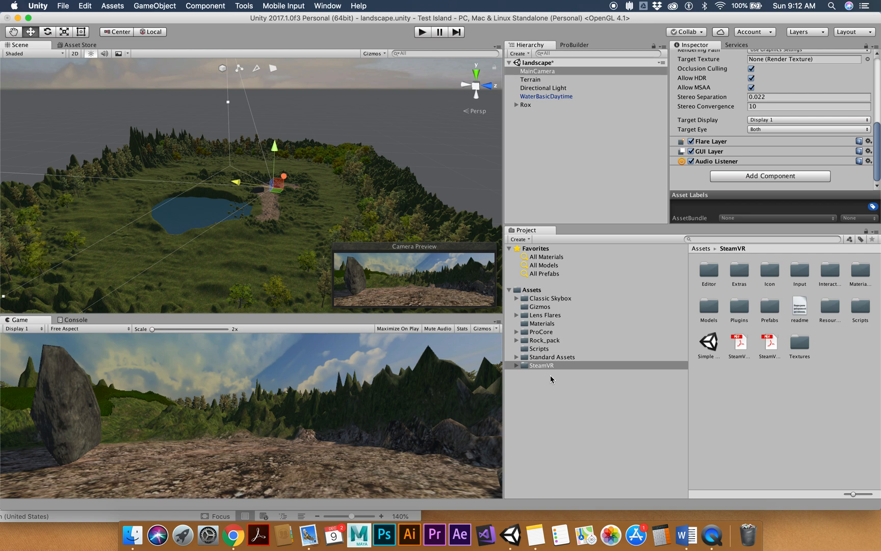
- Expand the SteamVR asset folder, review the prefab path notes in the Word document, and return to Unity
{"action": "left_click", "coordinate": [516, 367]}
{"action": "scroll", "coordinate": [573, 398], "scroll_direction": "down", "scroll_amount": 3}
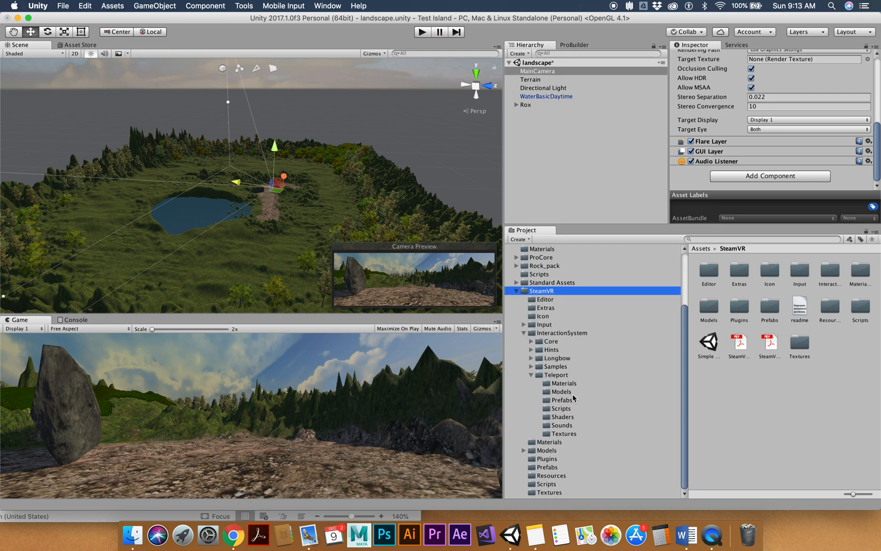
{"action": "left_click", "coordinate": [530, 375]}
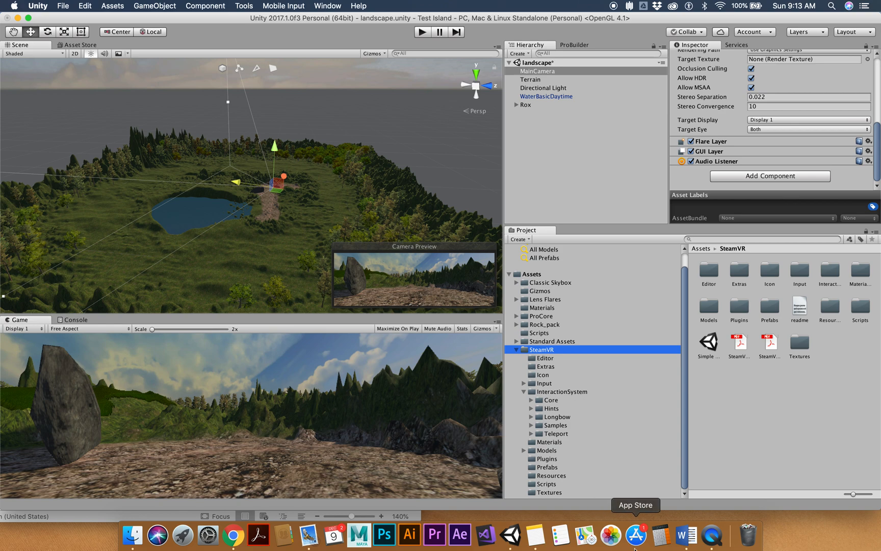
{"action": "left_click", "coordinate": [687, 535]}
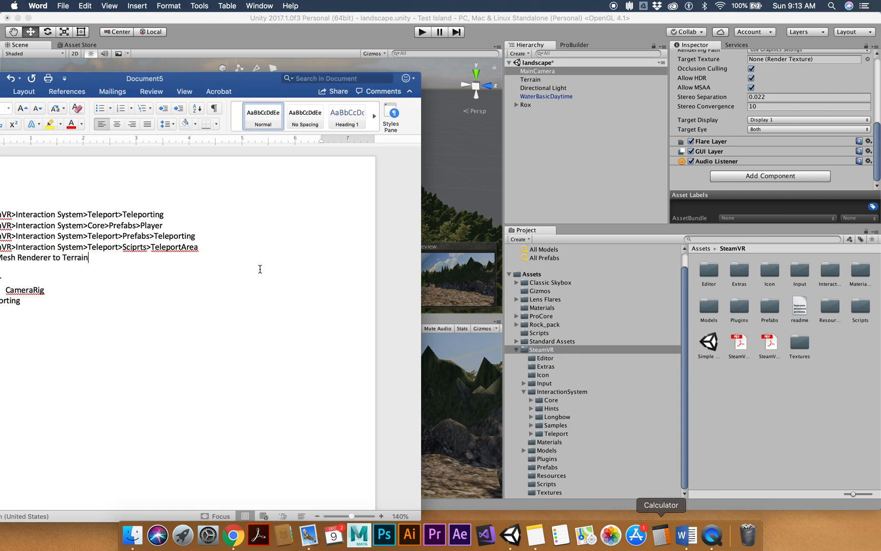
{"action": "left_click_drag", "start_coordinate": [196, 72], "coordinate": [429, 34]}
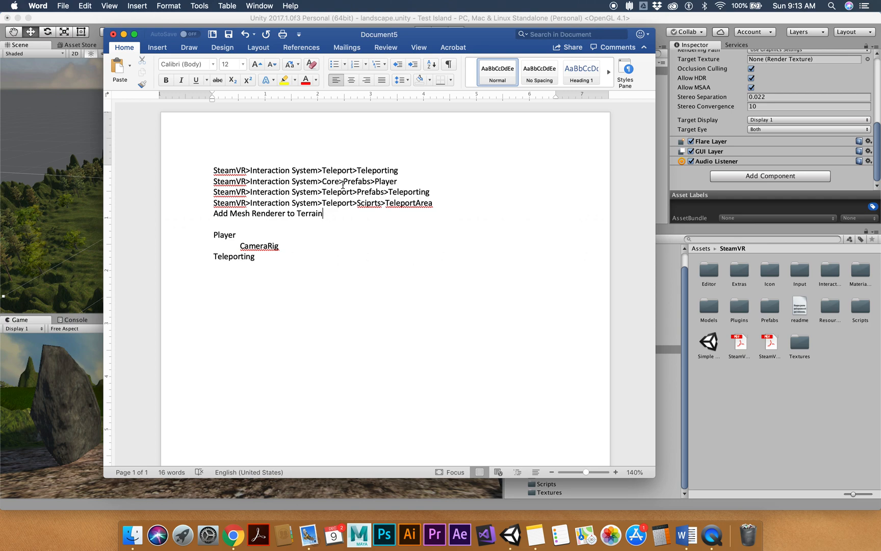
{"action": "left_click", "coordinate": [669, 370]}
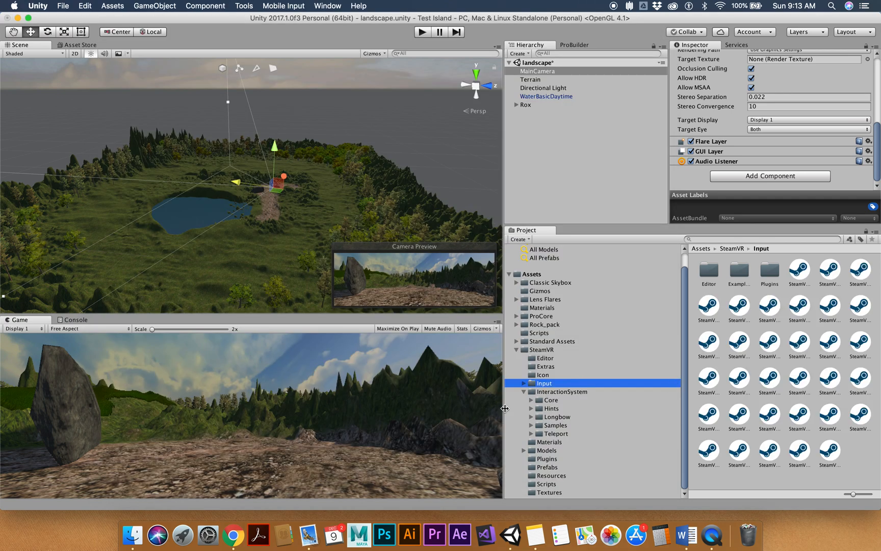
- Place the Player prefab from SteamVR > InteractionSystem > Core > Prefabs on the dirt path, at about X 274, Y 1.6, Z 314
{"action": "left_click", "coordinate": [544, 393]}
{"action": "left_click", "coordinate": [548, 408]}
{"action": "left_click", "coordinate": [550, 401]}
{"action": "double_click", "coordinate": [759, 275]}
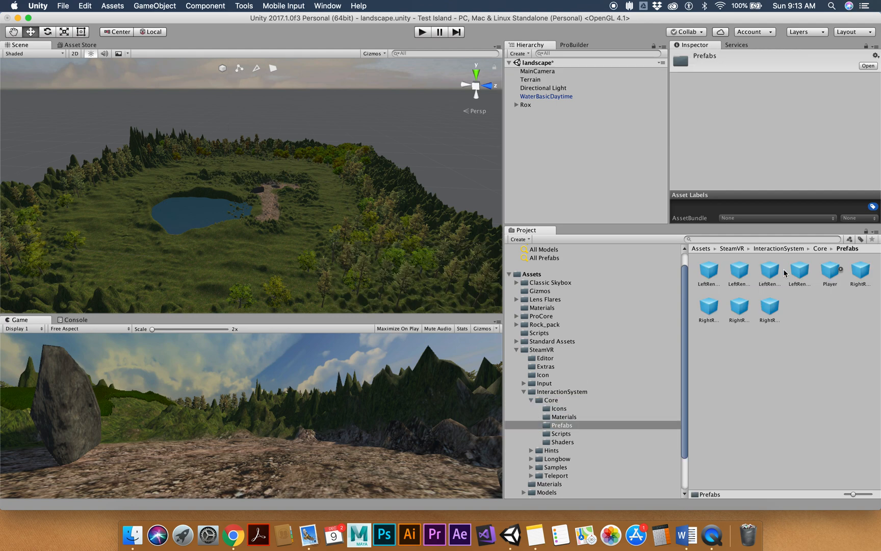
{"action": "left_click", "coordinate": [830, 274]}
{"action": "left_click_drag", "start_coordinate": [651, 215], "coordinate": [275, 203]}
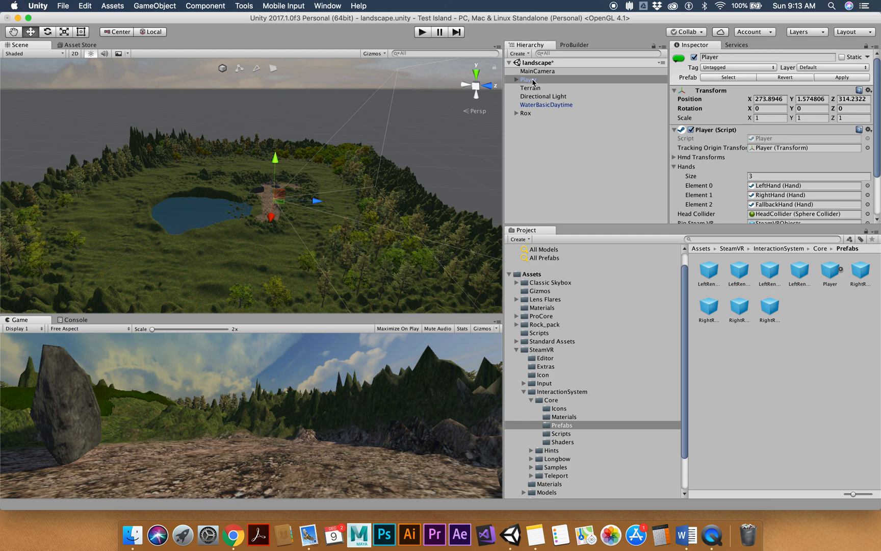
- Check the Word notes again, then open SteamVR > InteractionSystem > Teleport > Prefabs in Unity
{"action": "left_click", "coordinate": [689, 534]}
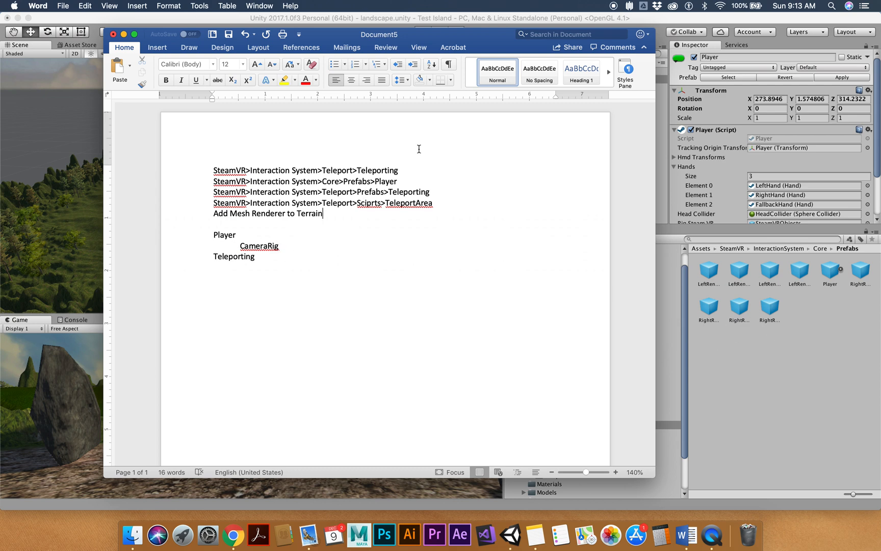
{"action": "left_click", "coordinate": [731, 373]}
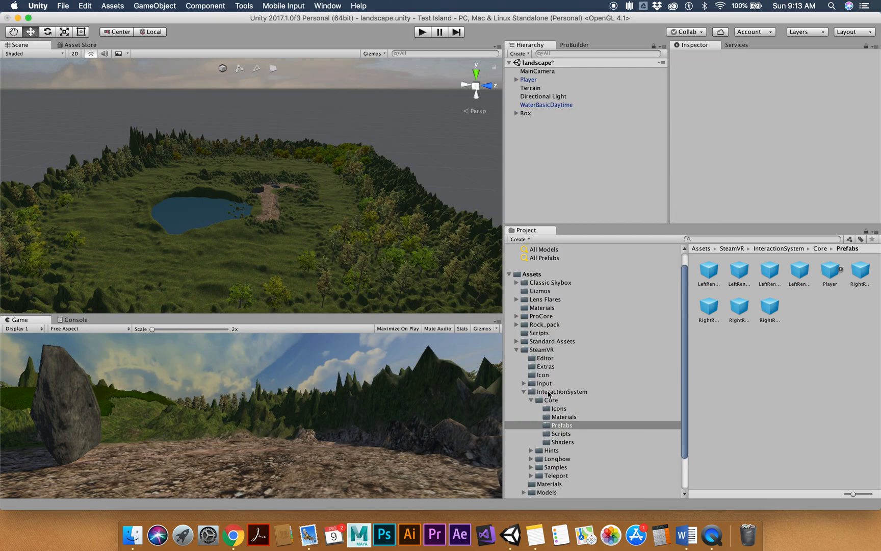
{"action": "left_click", "coordinate": [551, 477]}
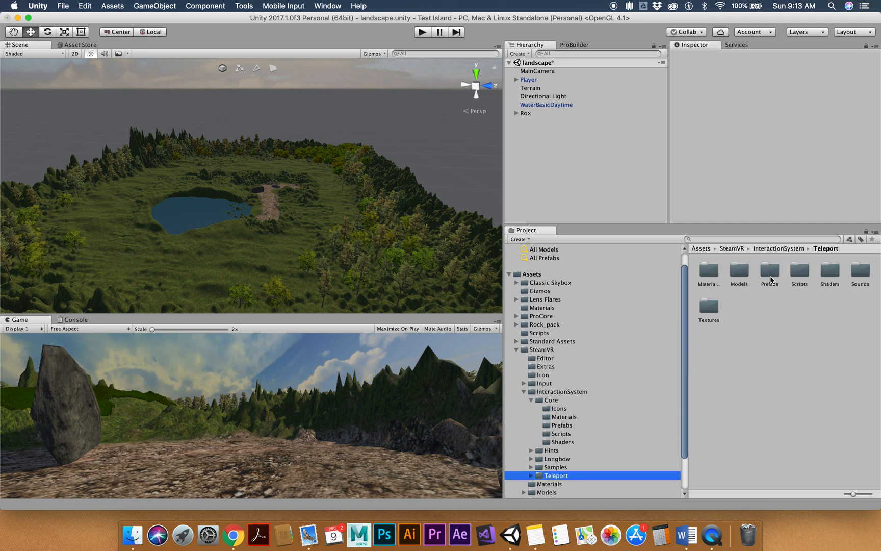
{"action": "double_click", "coordinate": [770, 273]}
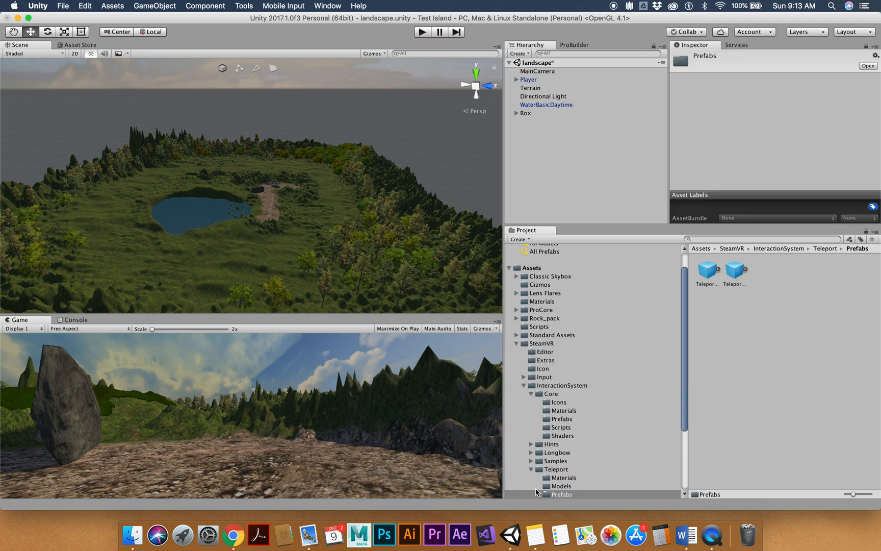
{"action": "scroll", "coordinate": [538, 490], "scroll_direction": "down", "scroll_amount": 3}
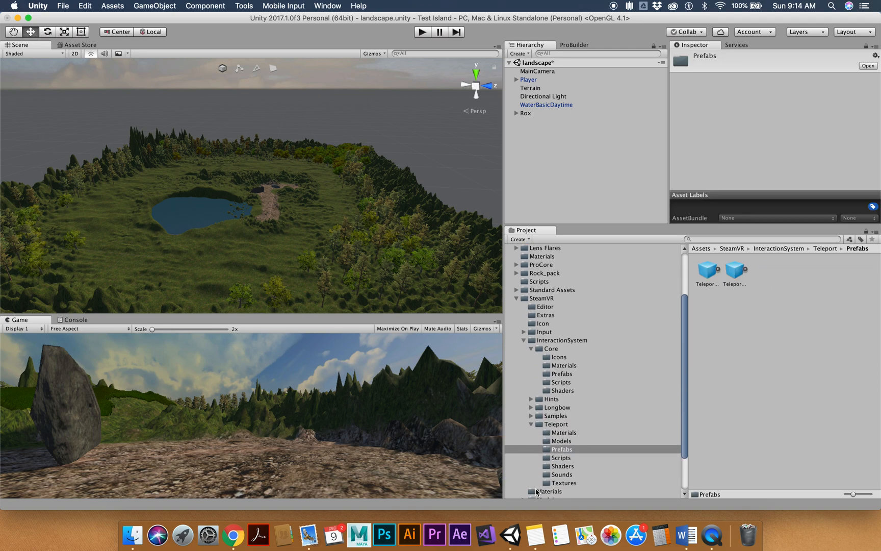
- Search the project assets for "camer" and select the [CameraRig] prefab to find its folder path
{"action": "left_click", "coordinate": [538, 302]}
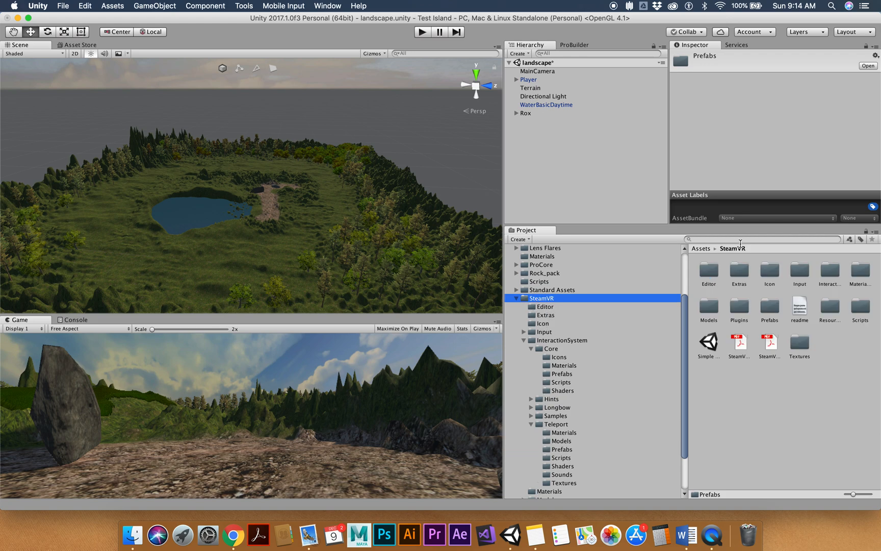
{"action": "left_click", "coordinate": [750, 239]}
{"action": "type", "text": "camer"}
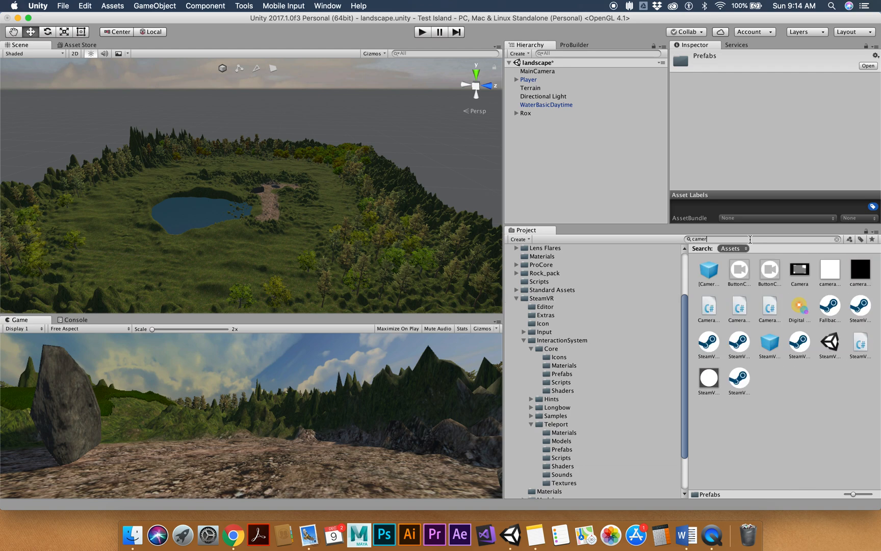
{"action": "left_click", "coordinate": [710, 271]}
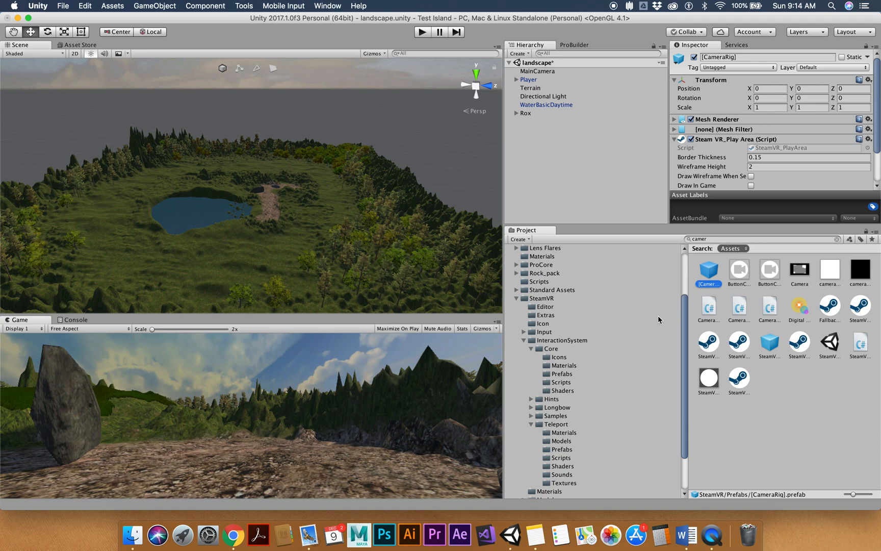
{"action": "left_click", "coordinate": [771, 345]}
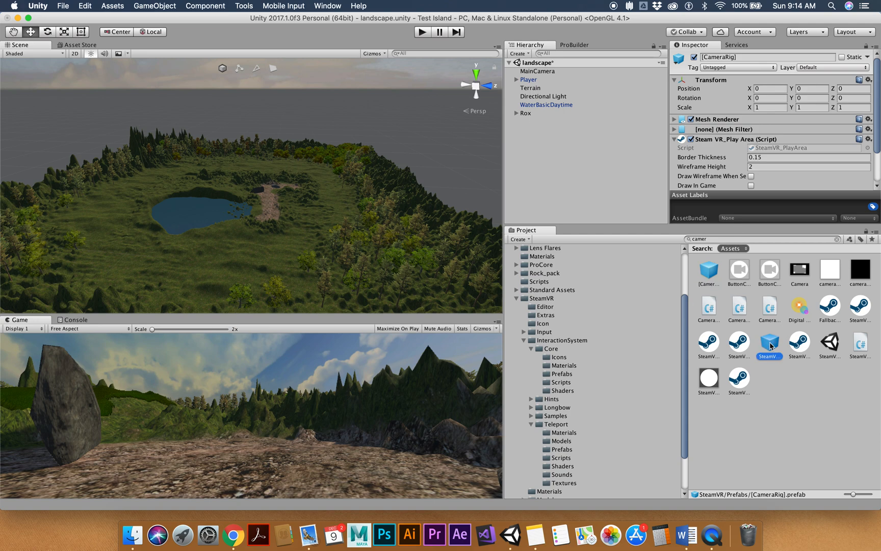
{"action": "left_click", "coordinate": [708, 273]}
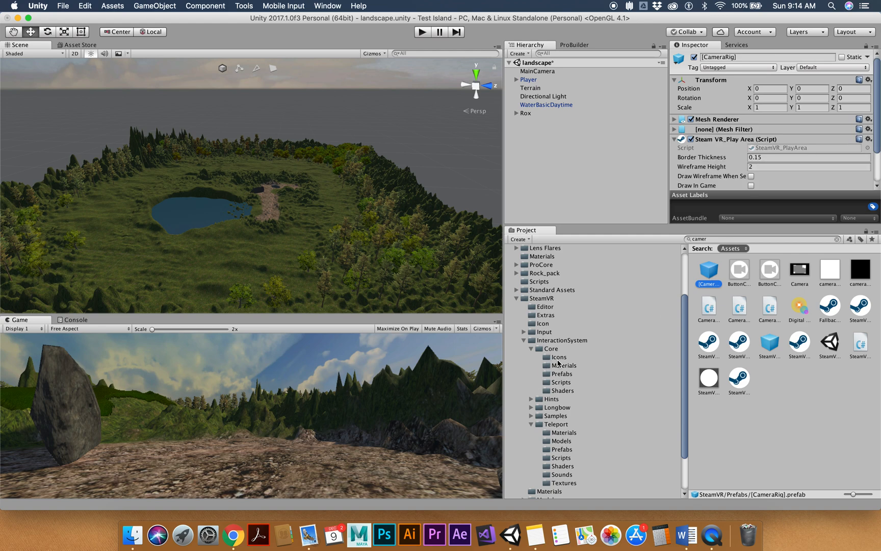
- Look through the InteractionSystem Core and Teleport prefab folders for the camera rig, and collapse both folders
{"action": "left_click", "coordinate": [560, 375]}
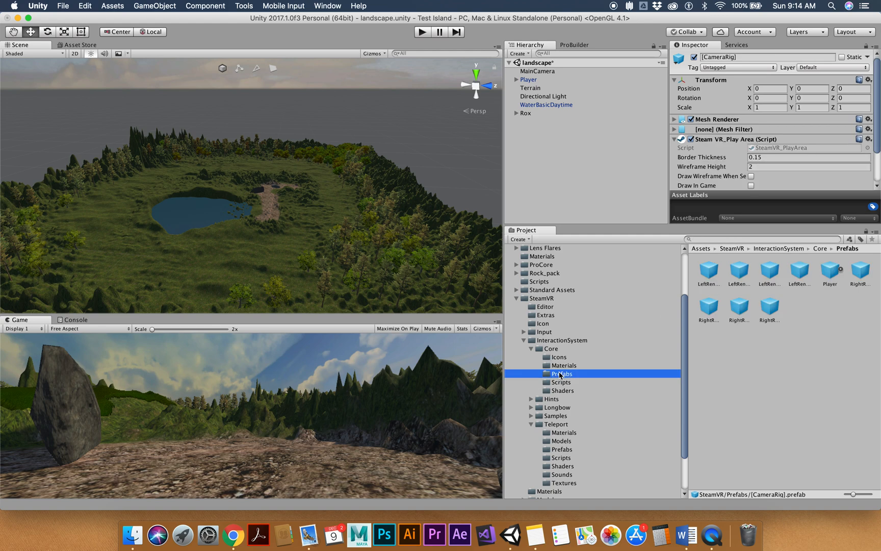
{"action": "left_click", "coordinate": [530, 349]}
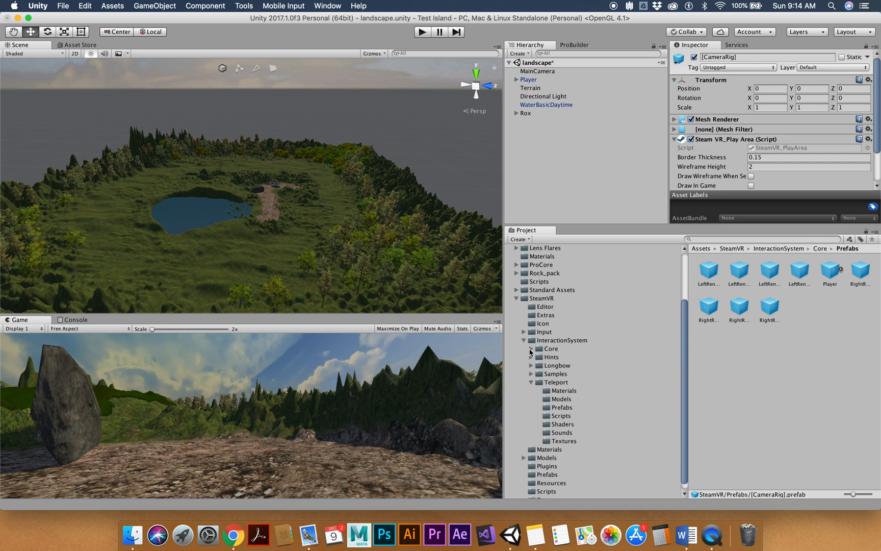
{"action": "left_click", "coordinate": [557, 407]}
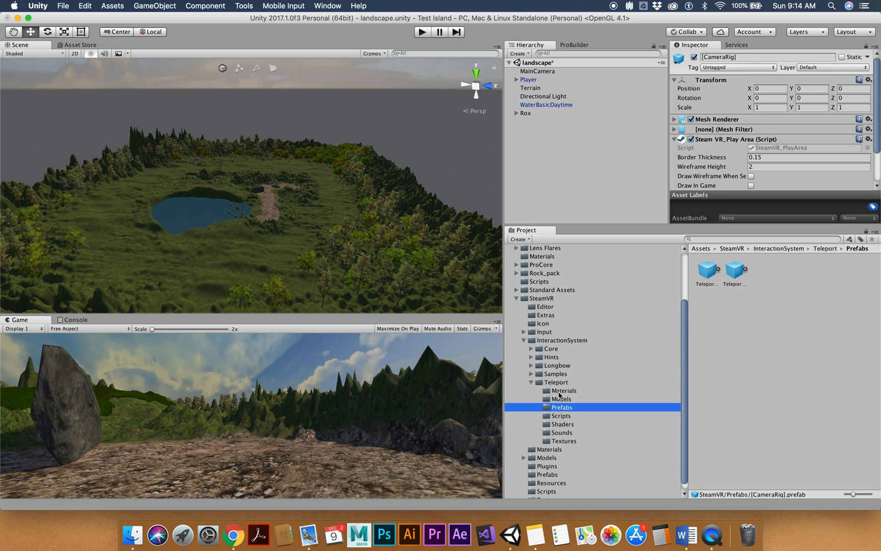
{"action": "left_click", "coordinate": [531, 382]}
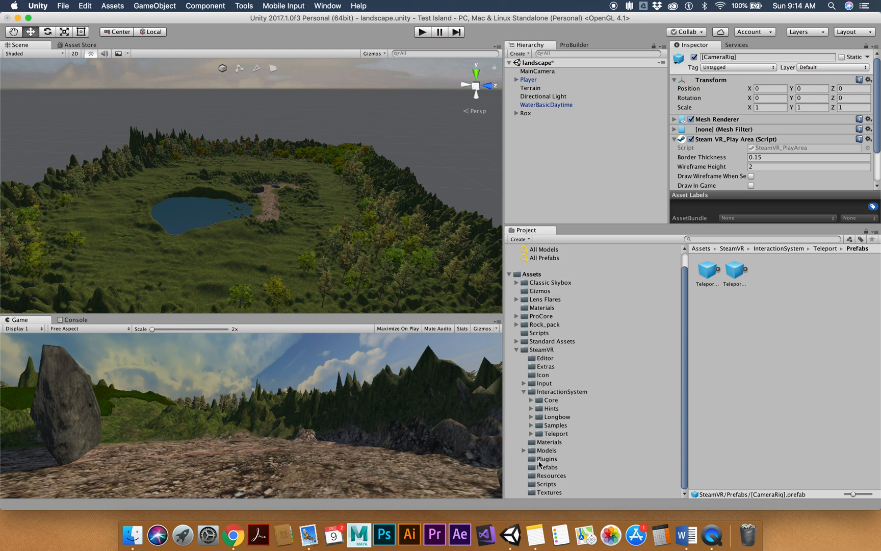
{"action": "left_click", "coordinate": [547, 402]}
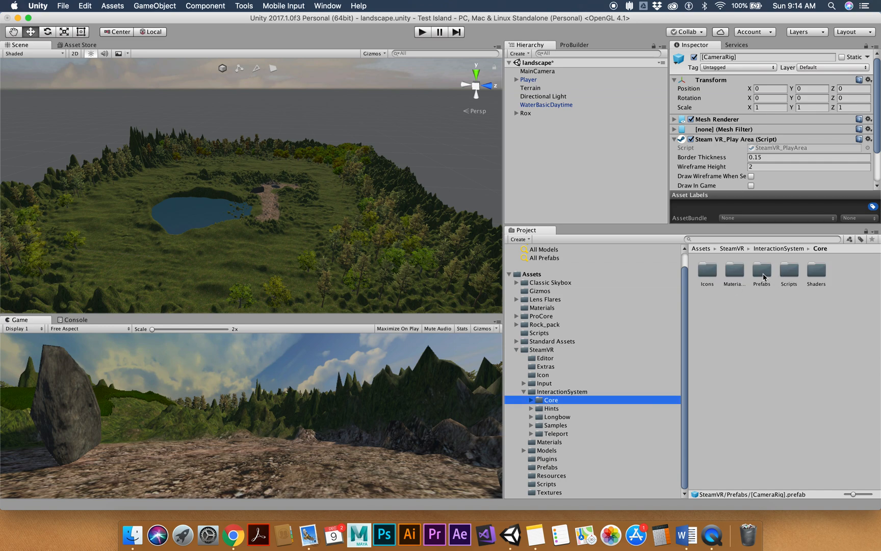
{"action": "double_click", "coordinate": [763, 273]}
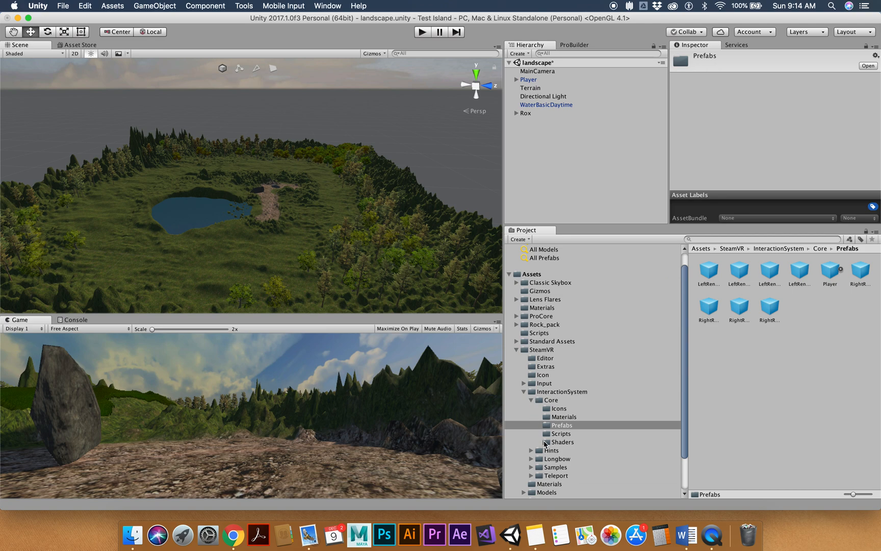
{"action": "left_click", "coordinate": [530, 401]}
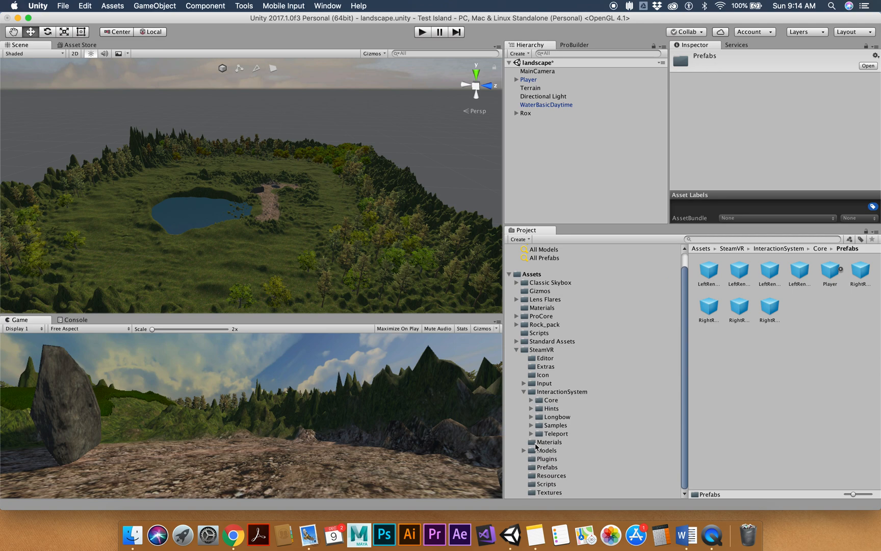
- Place the [CameraRig] prefab from SteamVR > Prefabs near the dirt path, at about X 221, Y 1.6, Z 325, and frame it
{"action": "left_click", "coordinate": [534, 470]}
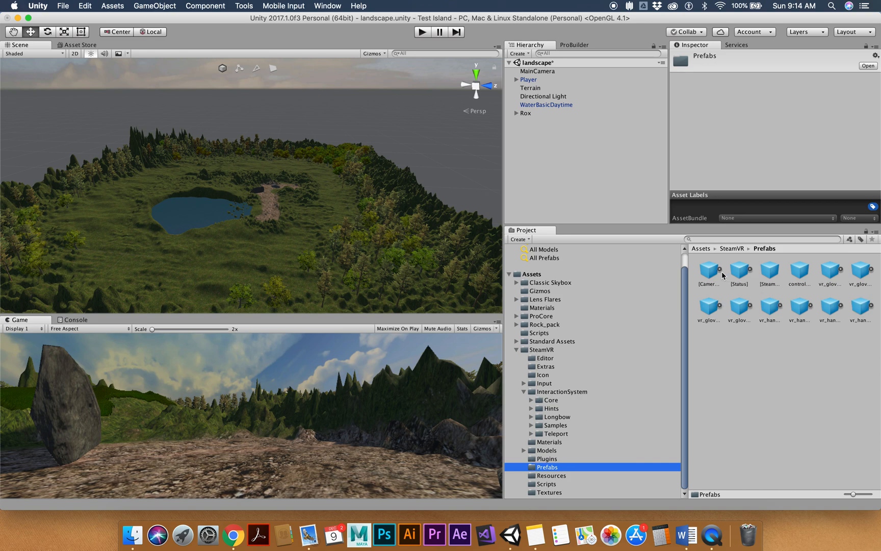
{"action": "left_click_drag", "start_coordinate": [709, 274], "coordinate": [288, 188]}
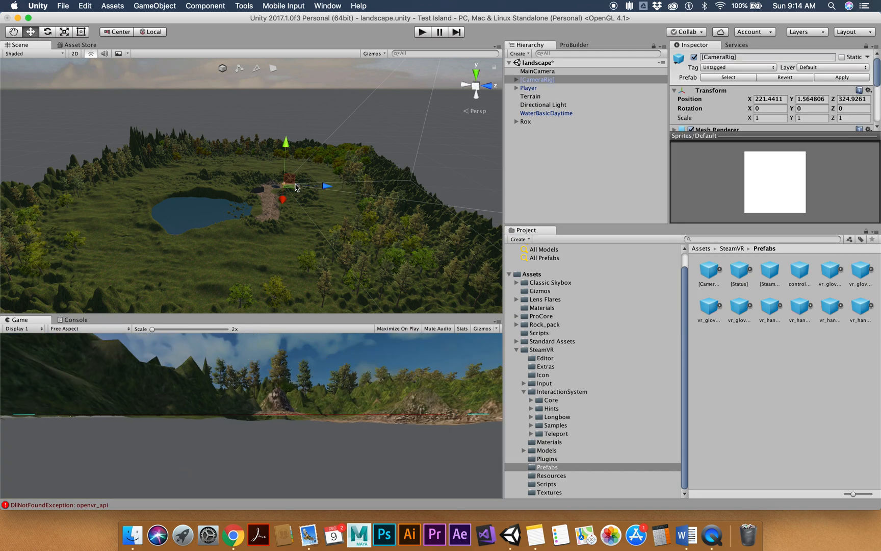
{"action": "key", "text": "f"}
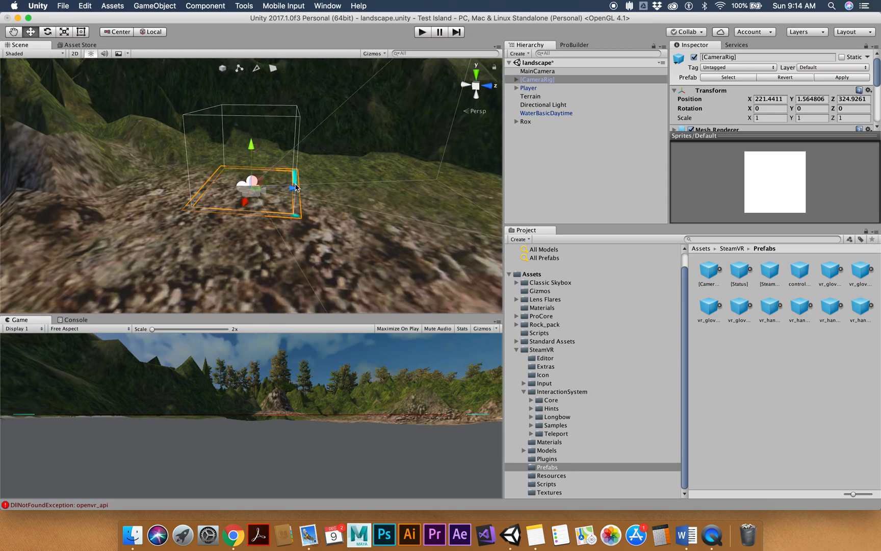
{"action": "scroll", "coordinate": [295, 188], "scroll_direction": "down", "scroll_amount": 10}
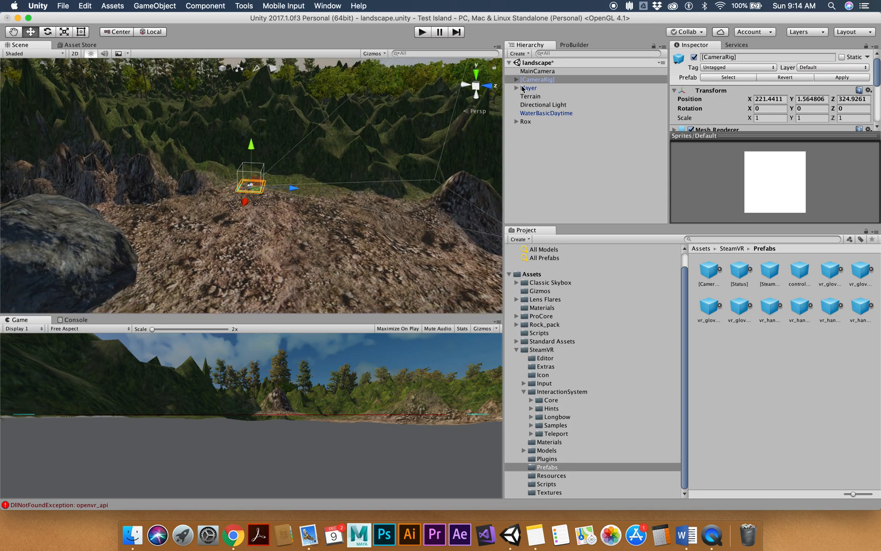
- Delete the MainCamera object from the landscape scene
{"action": "left_click", "coordinate": [529, 73]}
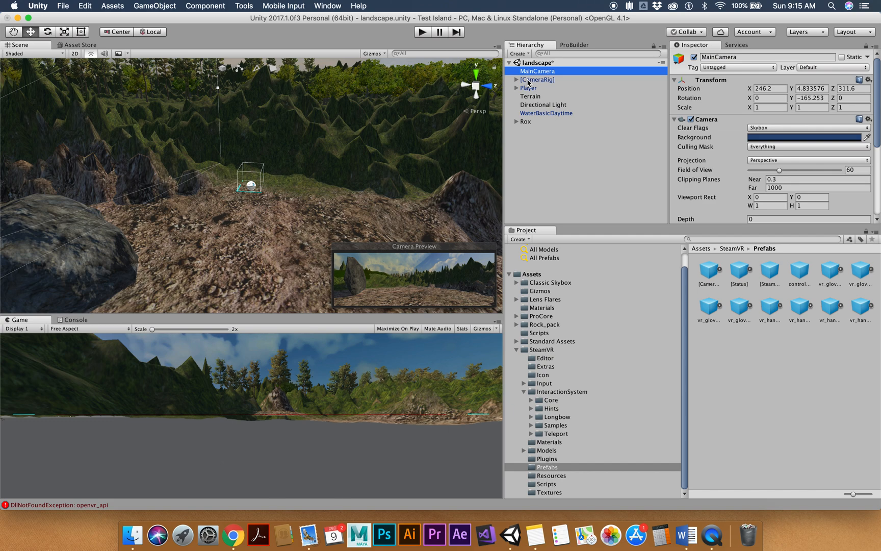
{"action": "right_click", "coordinate": [528, 74]}
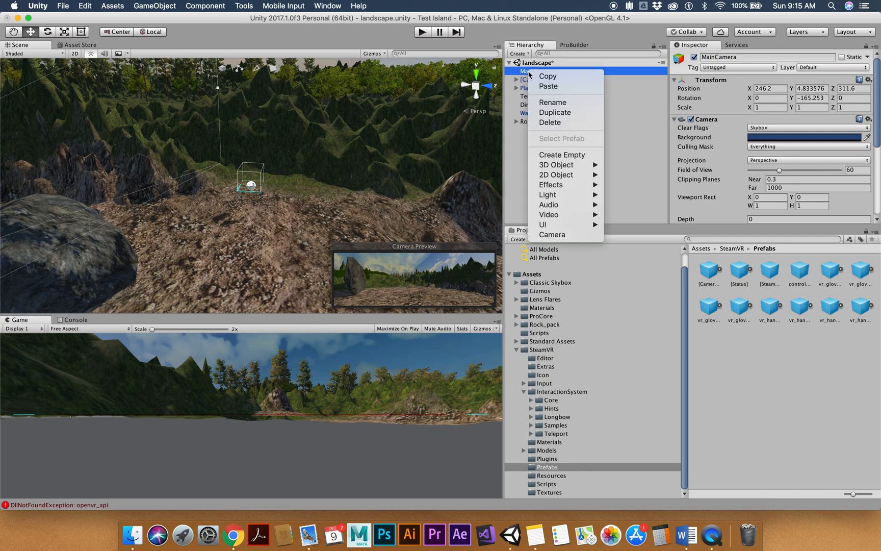
{"action": "left_click", "coordinate": [550, 123]}
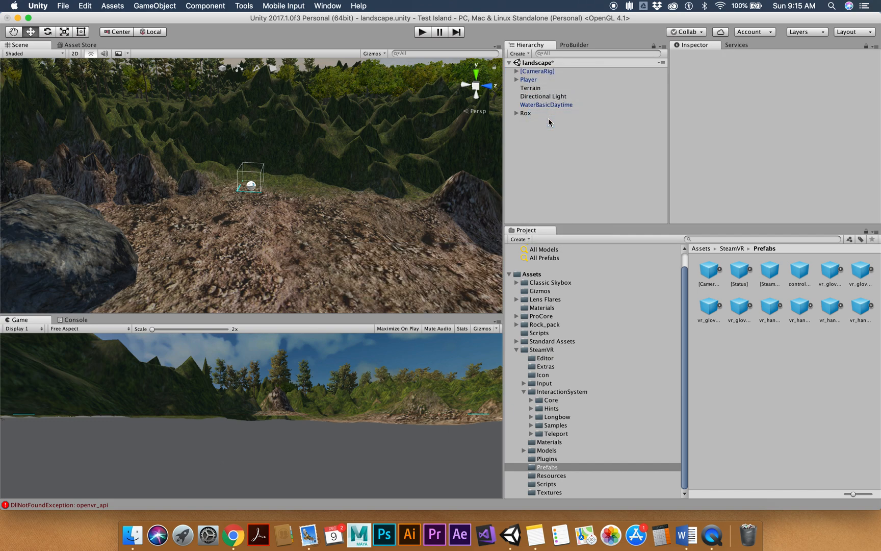
- Move the [CameraRig] along the dirt path close to the Player, to about X 265.7, Y 3, Z 308.8
{"action": "left_click", "coordinate": [532, 72]}
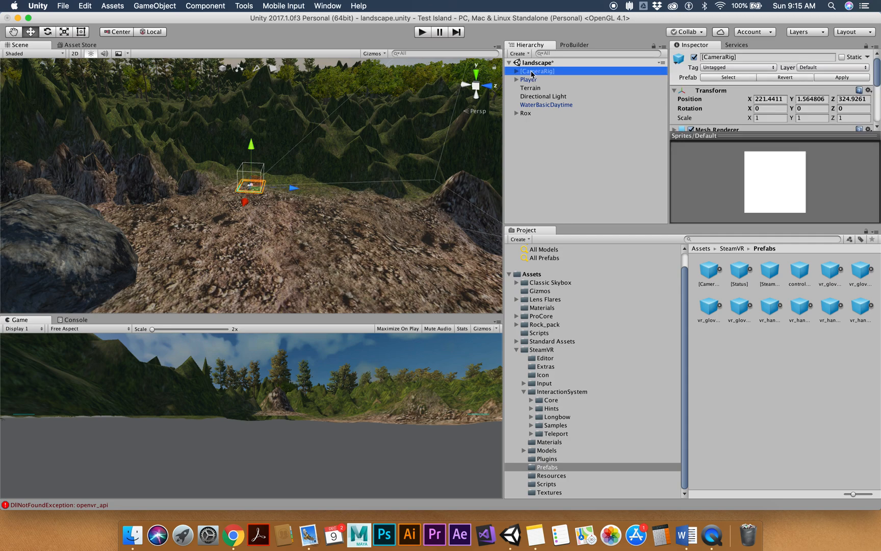
{"action": "left_click", "coordinate": [529, 80]}
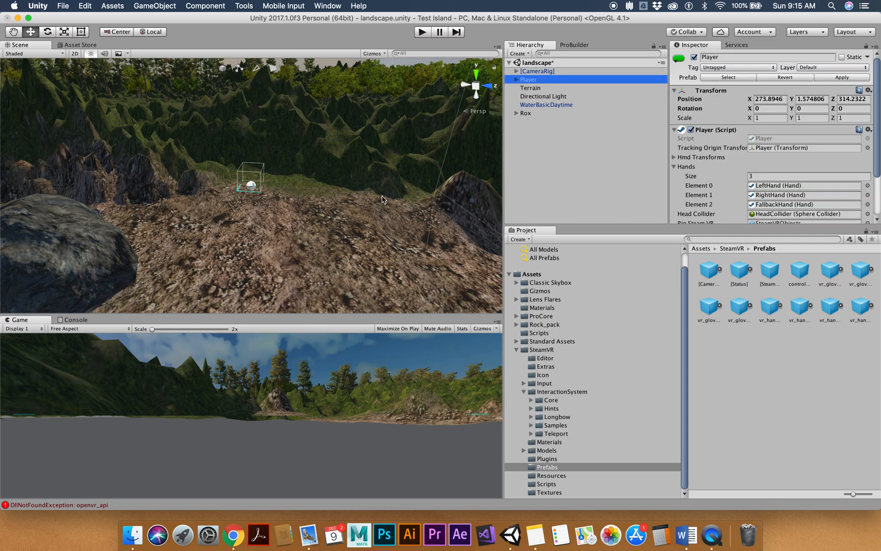
{"action": "key", "text": "f"}
{"action": "scroll", "coordinate": [383, 199], "scroll_direction": "down", "scroll_amount": 10}
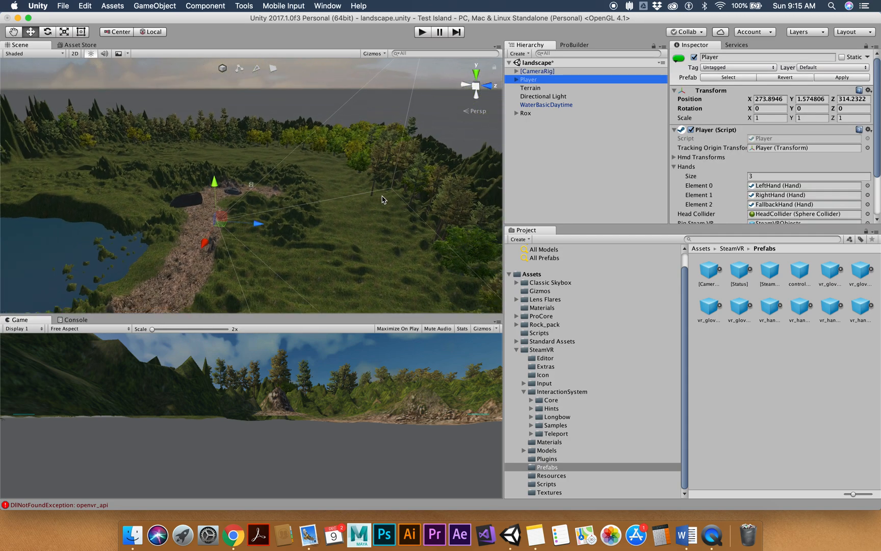
{"action": "scroll", "coordinate": [384, 200], "scroll_direction": "down", "scroll_amount": 2}
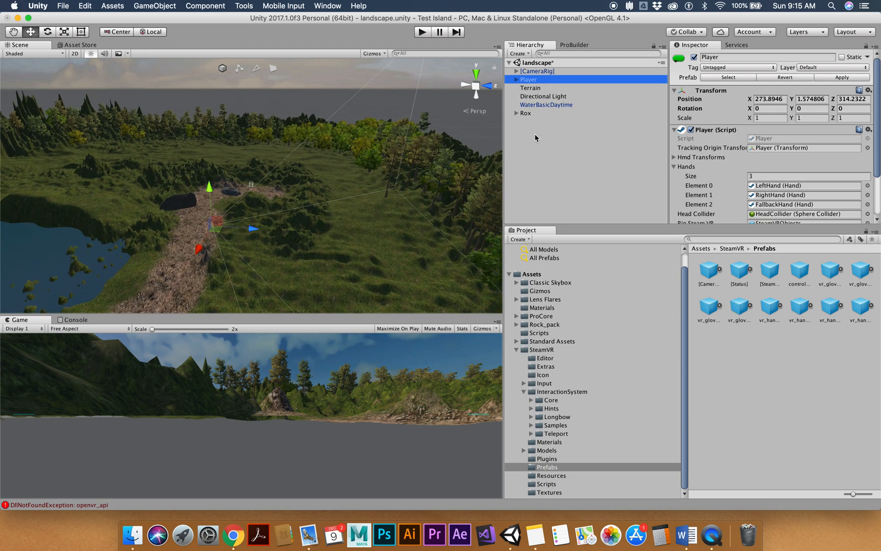
{"action": "left_click", "coordinate": [535, 71]}
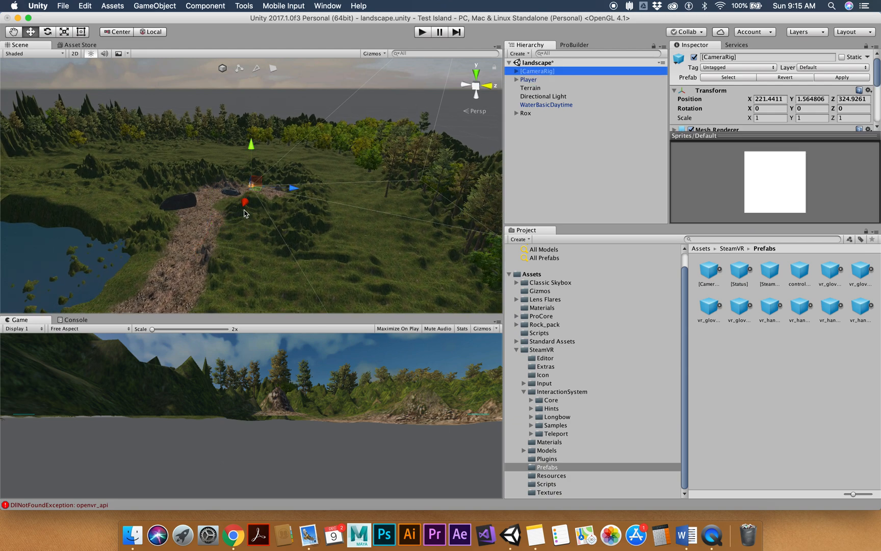
{"action": "left_click_drag", "start_coordinate": [242, 204], "coordinate": [246, 228]}
{"action": "left_click_drag", "start_coordinate": [189, 242], "coordinate": [193, 240]}
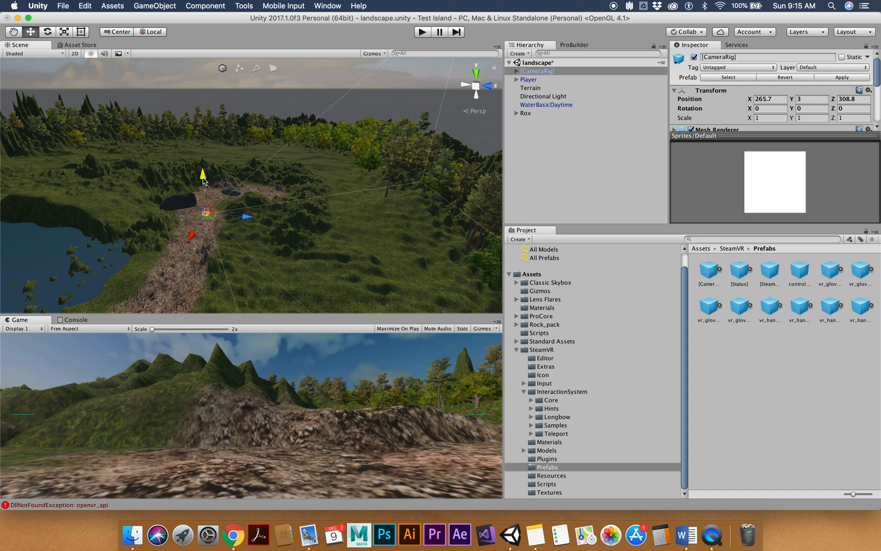
- Move the Player on the dirt path next to the camera rig, to about X 263.7, Z 306.7
{"action": "left_click", "coordinate": [530, 81]}
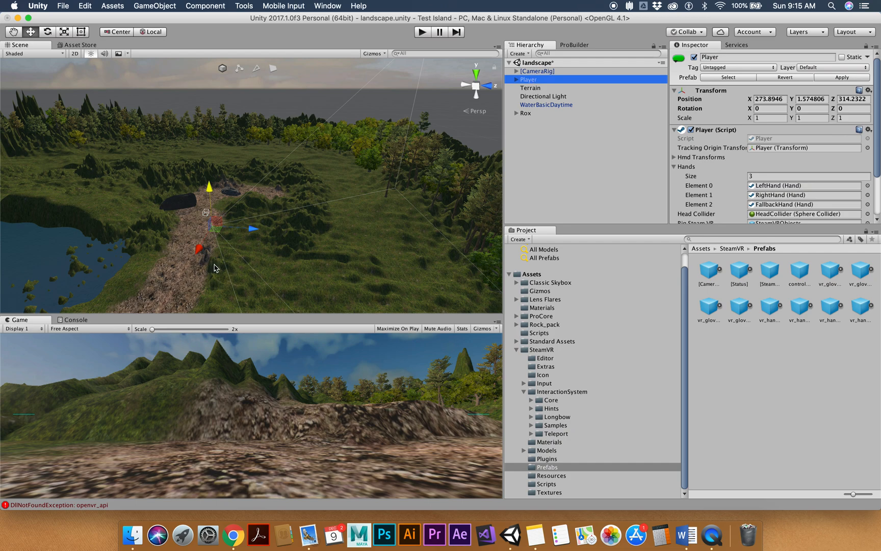
{"action": "scroll", "coordinate": [214, 268], "scroll_direction": "up", "scroll_amount": 5}
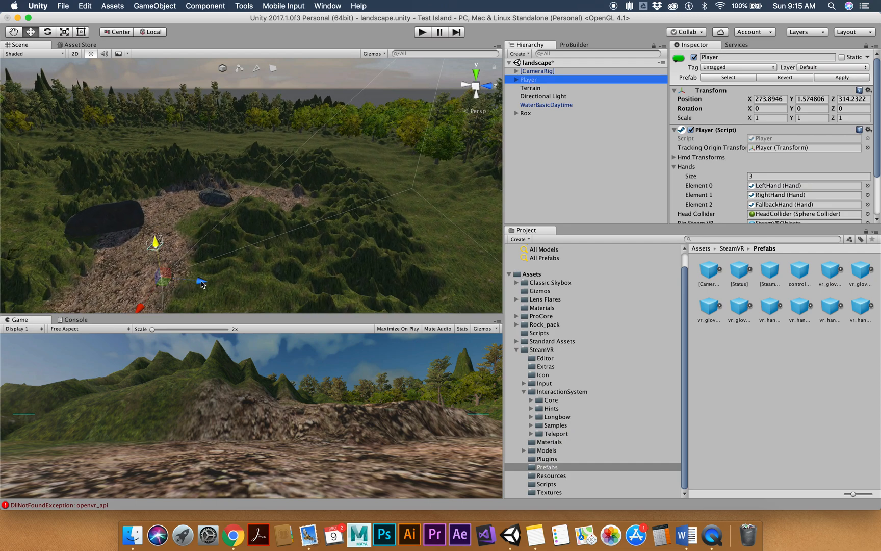
{"action": "left_click_drag", "start_coordinate": [202, 284], "coordinate": [132, 270]}
{"action": "left_click_drag", "start_coordinate": [200, 251], "coordinate": [187, 248]}
{"action": "left_click_drag", "start_coordinate": [123, 272], "coordinate": [126, 274]}
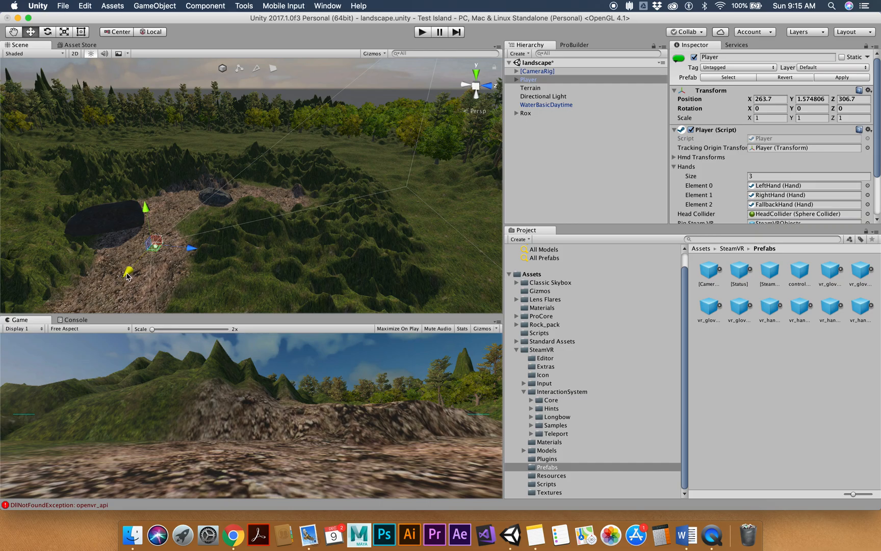
- Make [CameraRig] a child of the Player object and collapse the Player hierarchy
{"action": "left_click", "coordinate": [549, 72]}
{"action": "left_click_drag", "start_coordinate": [532, 72], "coordinate": [534, 82]}
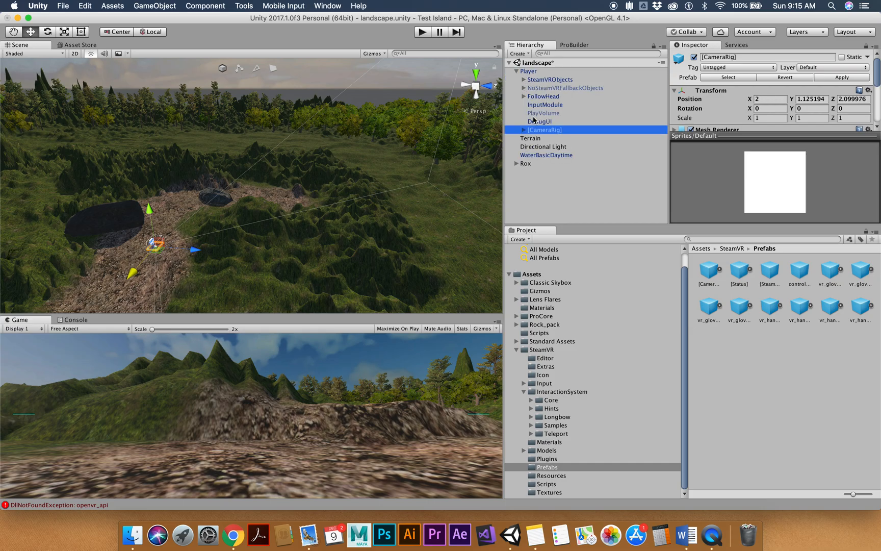
{"action": "left_click", "coordinate": [516, 72]}
{"action": "left_click", "coordinate": [516, 72]}
{"action": "left_click", "coordinate": [517, 72]}
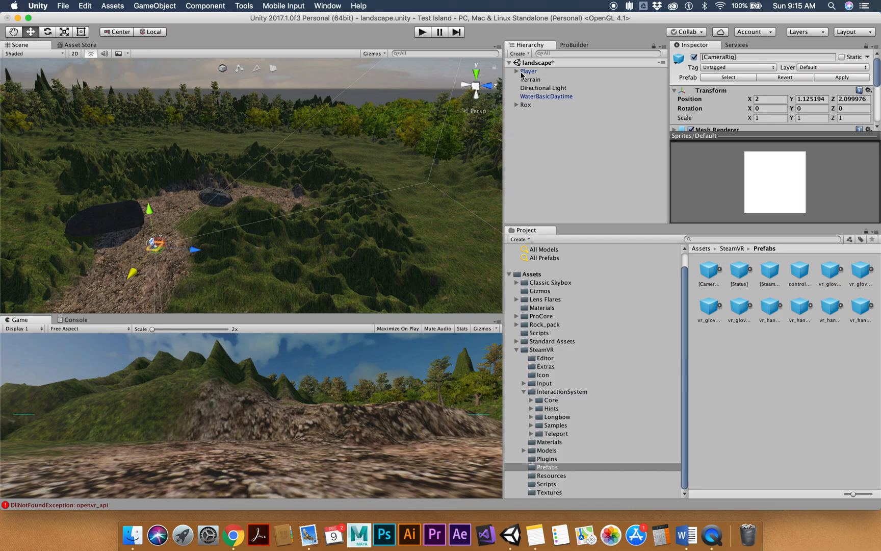
- Examine the Player's script settings and its child objects, including [CameraRig], SteamVRObjects and LeftHand, then collapse the hierarchy
{"action": "left_click", "coordinate": [523, 71]}
{"action": "left_click", "coordinate": [516, 71]}
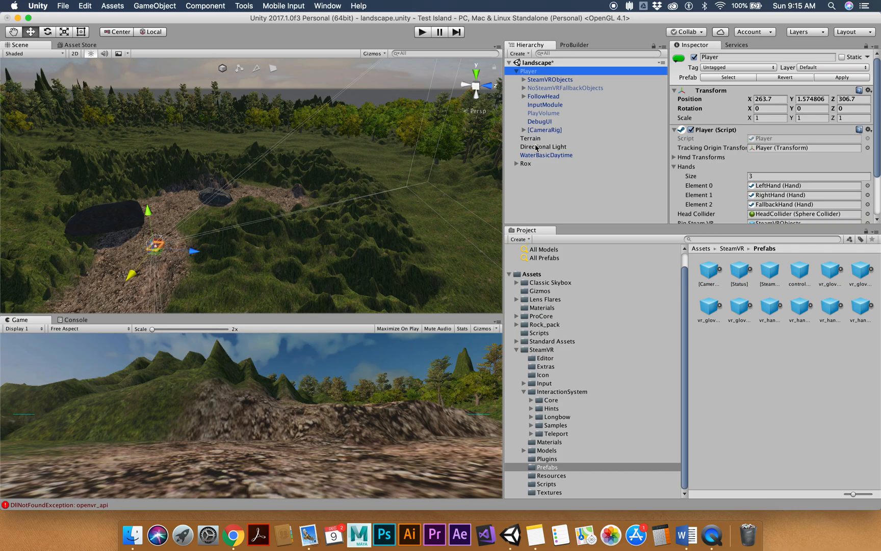
{"action": "left_click", "coordinate": [542, 131]}
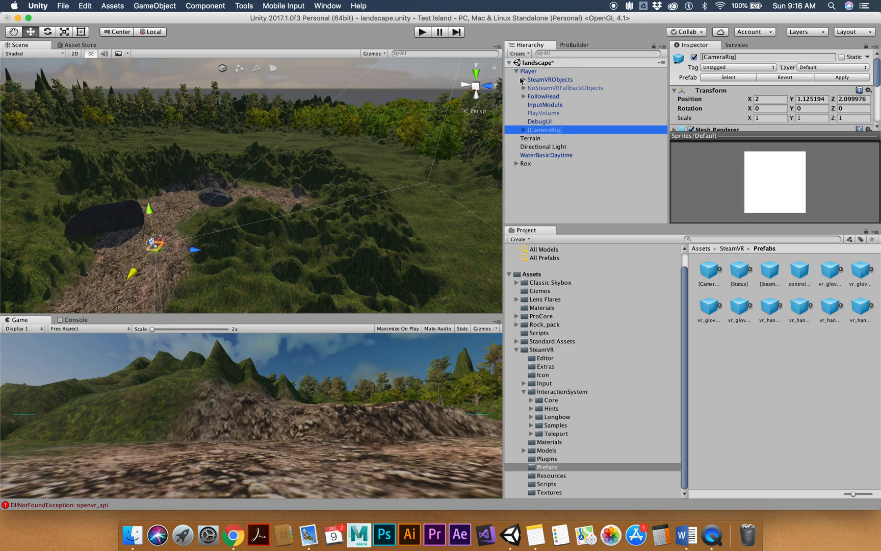
{"action": "left_click", "coordinate": [526, 72]}
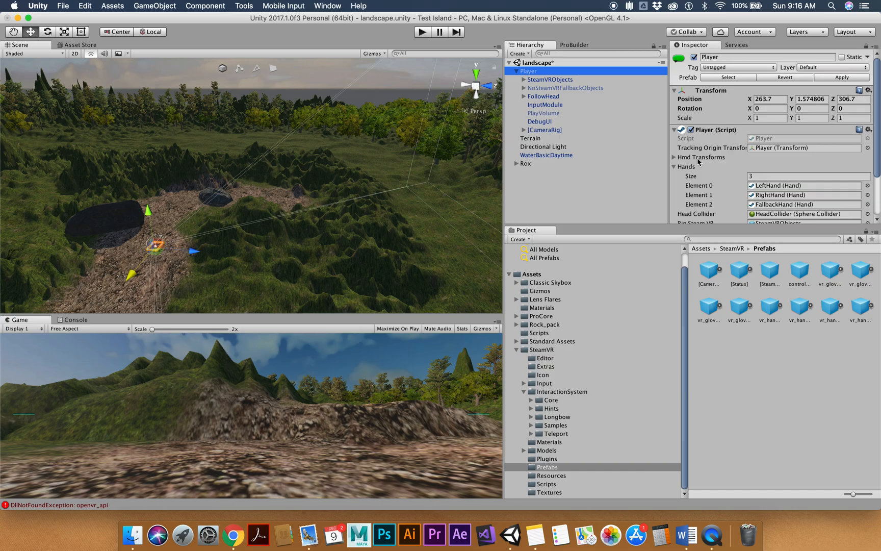
{"action": "scroll", "coordinate": [728, 172], "scroll_direction": "down", "scroll_amount": 2}
{"action": "scroll", "coordinate": [729, 172], "scroll_direction": "down", "scroll_amount": 3}
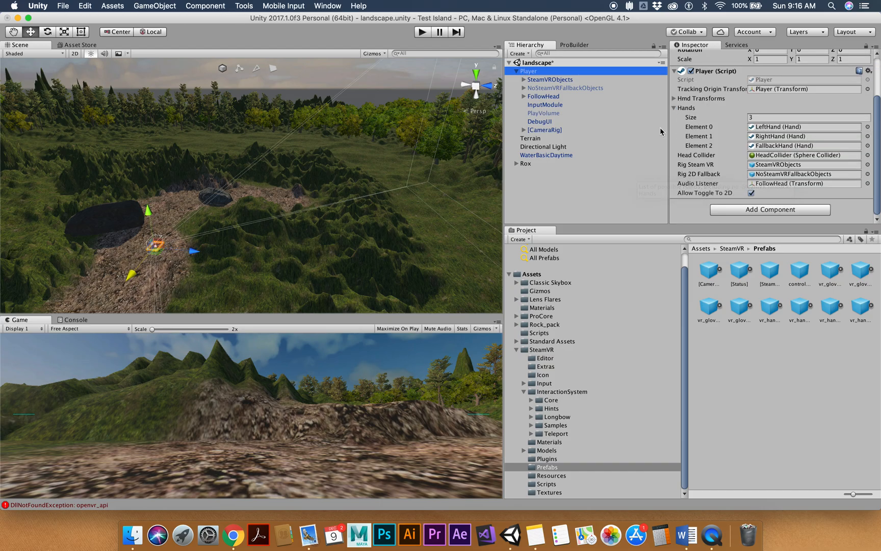
{"action": "left_click", "coordinate": [546, 80]}
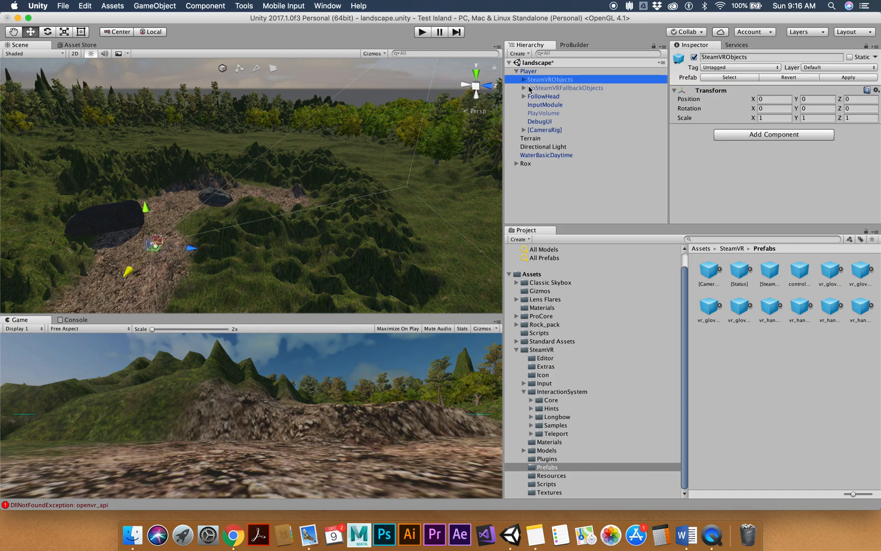
{"action": "left_click", "coordinate": [524, 80]}
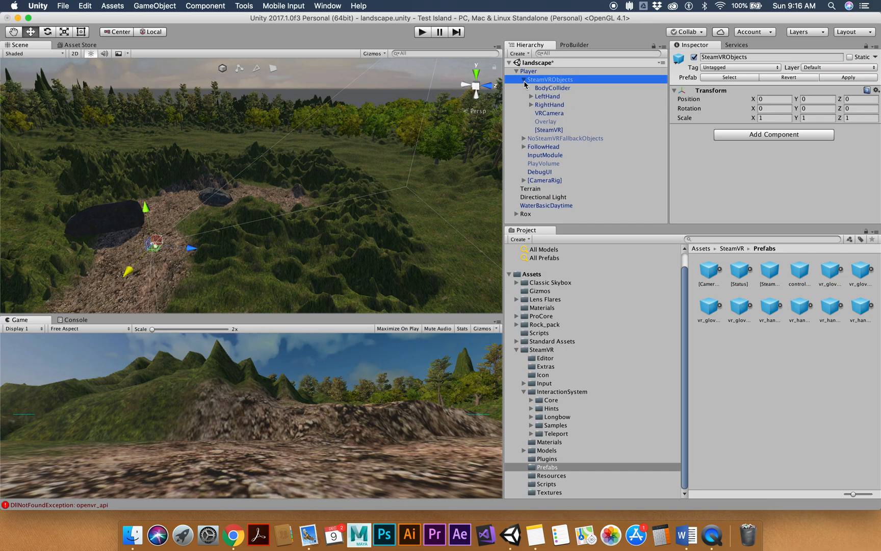
{"action": "left_click", "coordinate": [555, 96]}
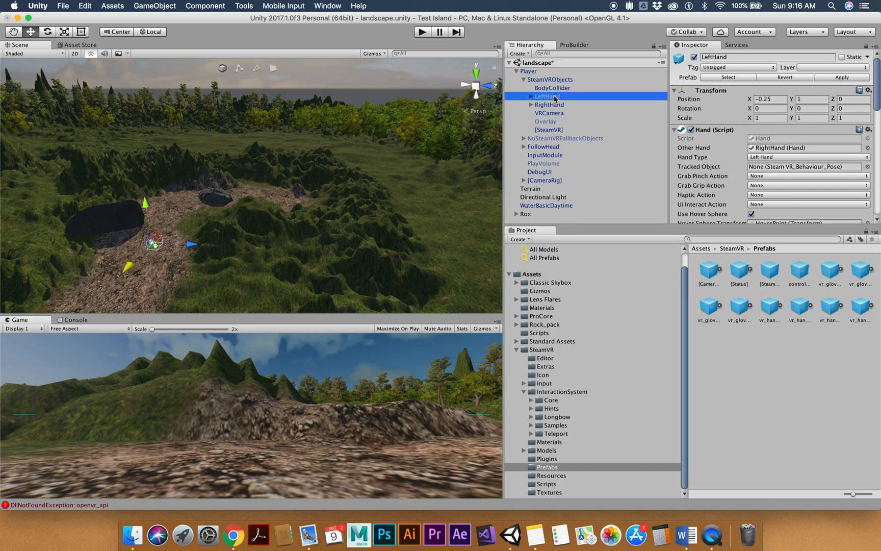
{"action": "left_click", "coordinate": [516, 72]}
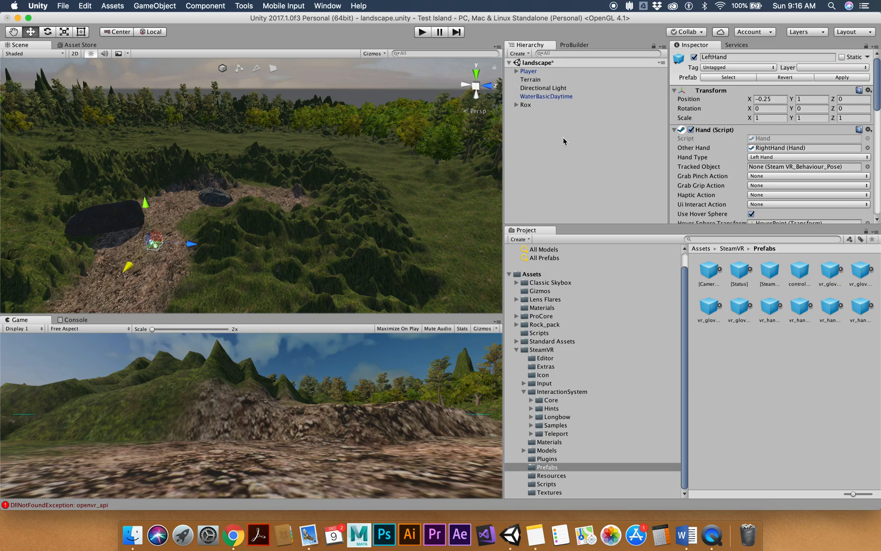
- Consult the Word notes for the teleporting path, then open InteractionSystem > Teleport > Prefabs in Unity's SteamVR assets
{"action": "left_click", "coordinate": [686, 534]}
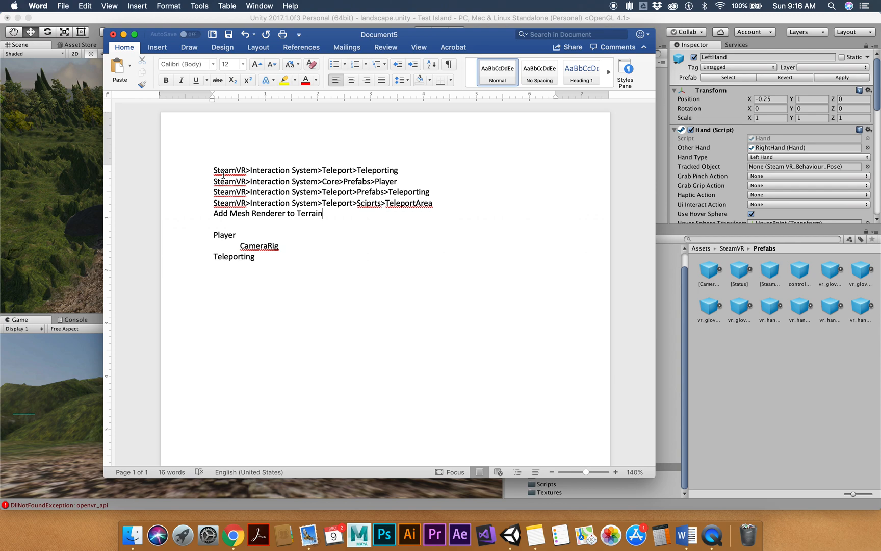
{"action": "left_click", "coordinate": [124, 34]}
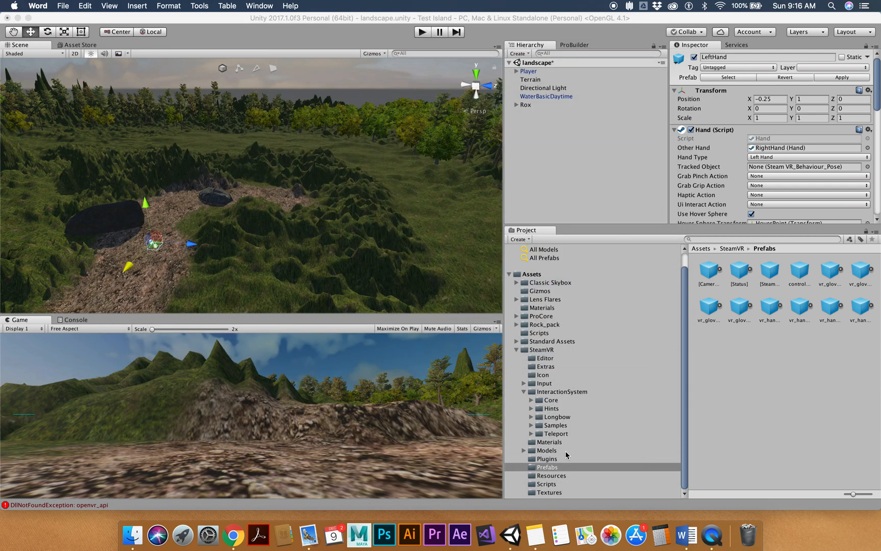
{"action": "left_click", "coordinate": [547, 392]}
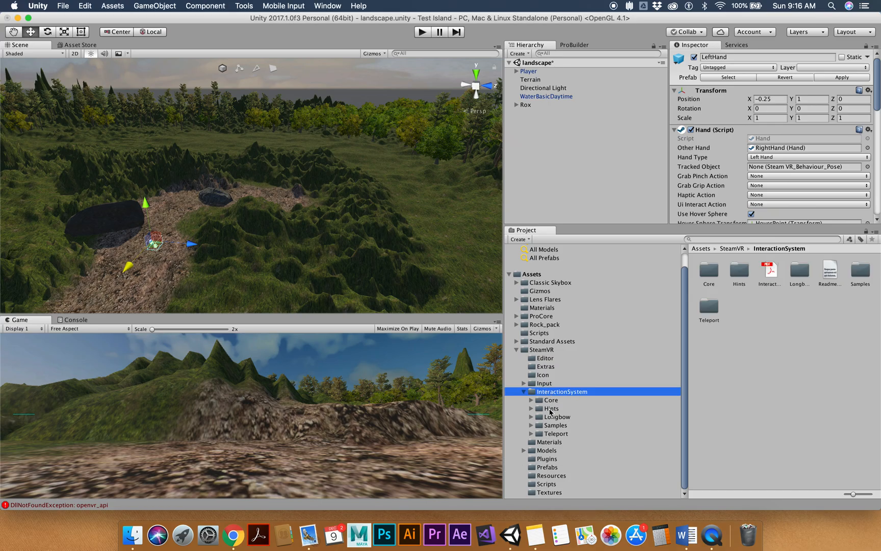
{"action": "left_click", "coordinate": [549, 433]}
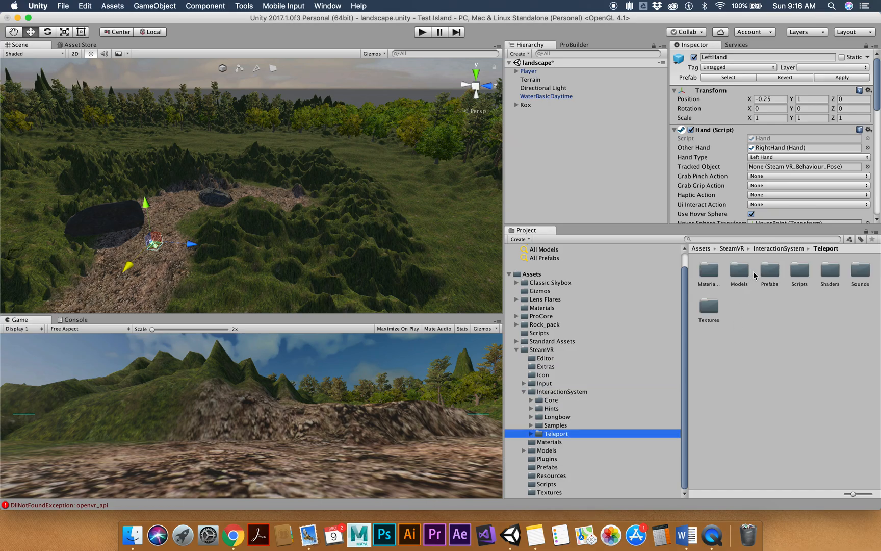
{"action": "double_click", "coordinate": [770, 274]}
- Compare the Teleporting and TeleportPoint prefabs, then place Teleporting in the scene near the Player and review its child objects
{"action": "left_click", "coordinate": [709, 270]}
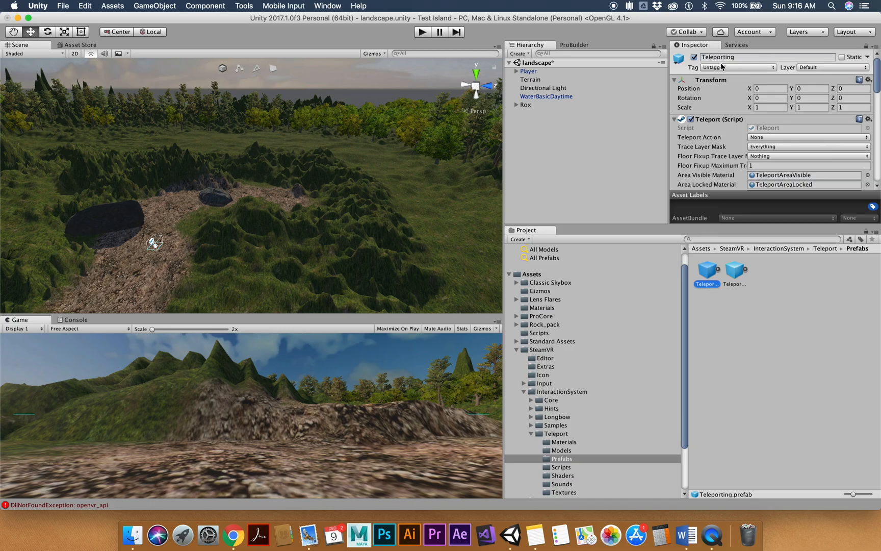
{"action": "left_click", "coordinate": [735, 270]}
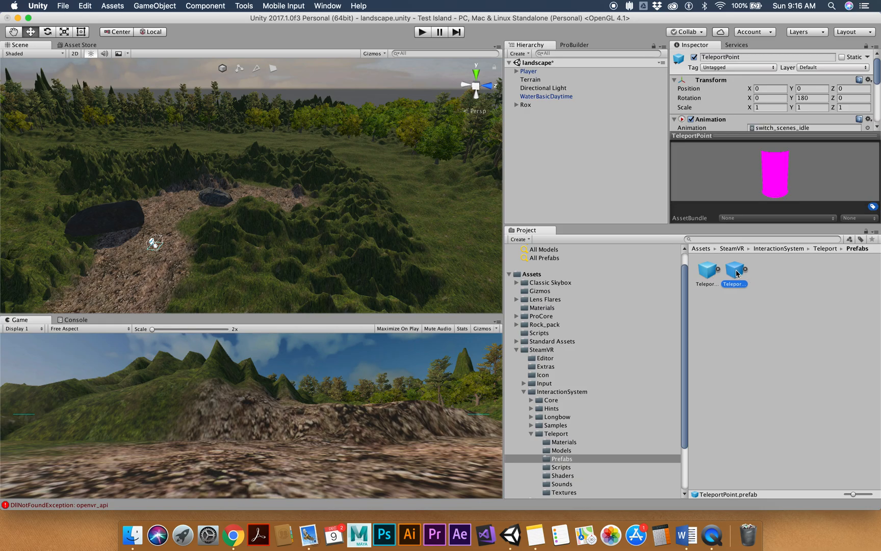
{"action": "left_click", "coordinate": [707, 270]}
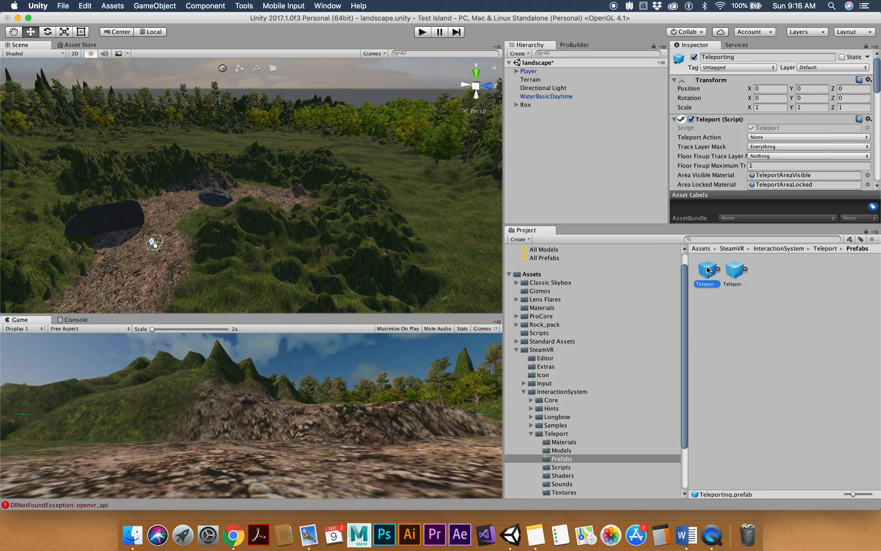
{"action": "scroll", "coordinate": [746, 147], "scroll_direction": "down", "scroll_amount": 10}
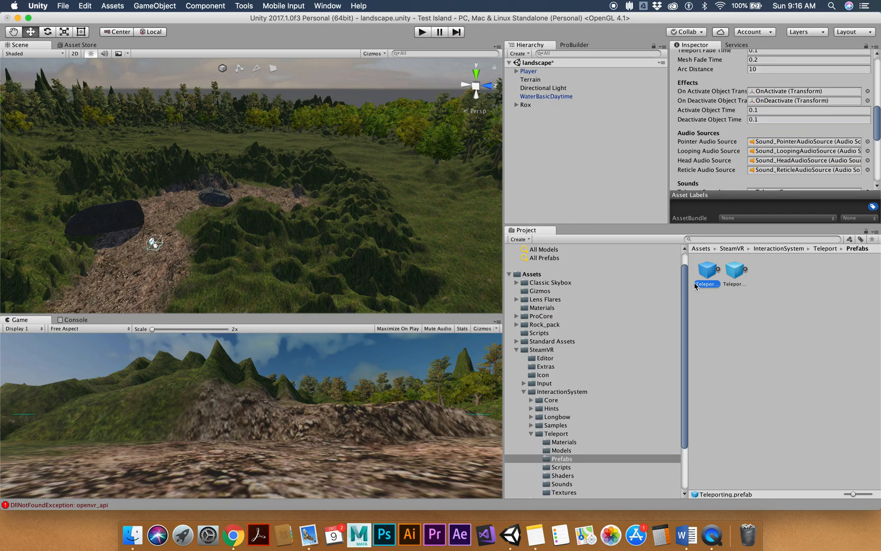
{"action": "left_click_drag", "start_coordinate": [707, 270], "coordinate": [146, 263]}
{"action": "left_click_drag", "start_coordinate": [146, 263], "coordinate": [146, 264]}
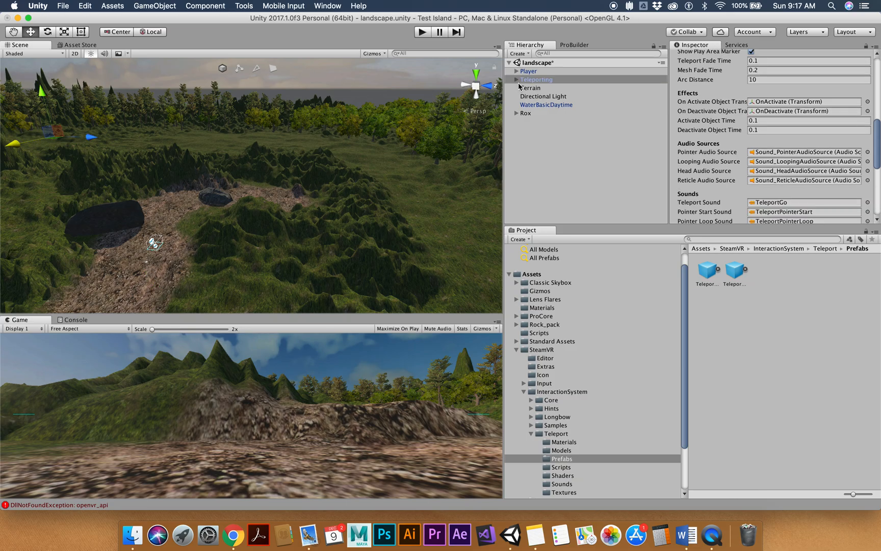
{"action": "left_click", "coordinate": [516, 80]}
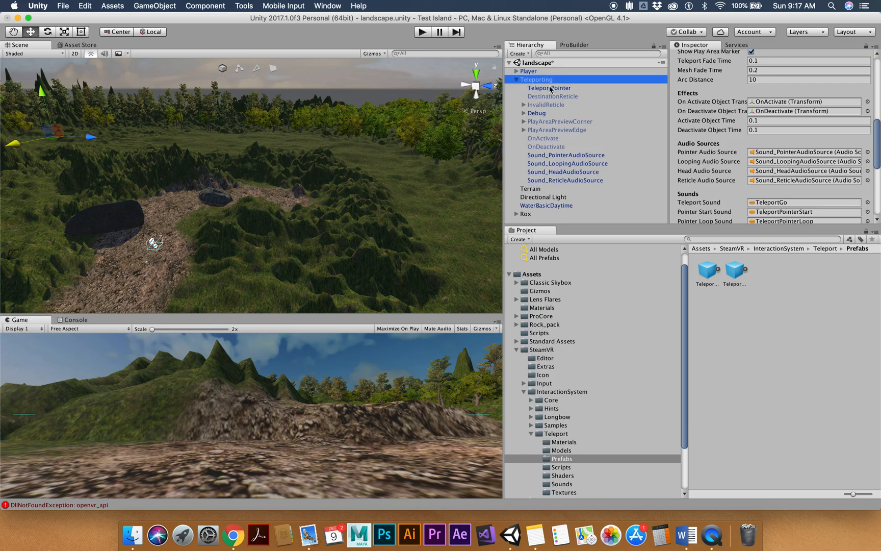
{"action": "left_click", "coordinate": [516, 80]}
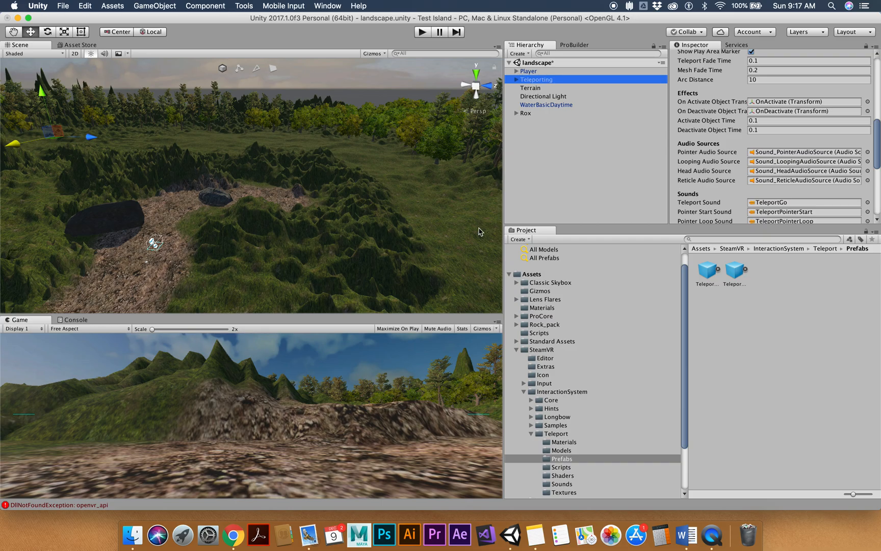
- Consult the Word notes for the TeleportArea path, then open Teleport > Scripts in Unity's SteamVR assets
{"action": "left_click", "coordinate": [686, 534]}
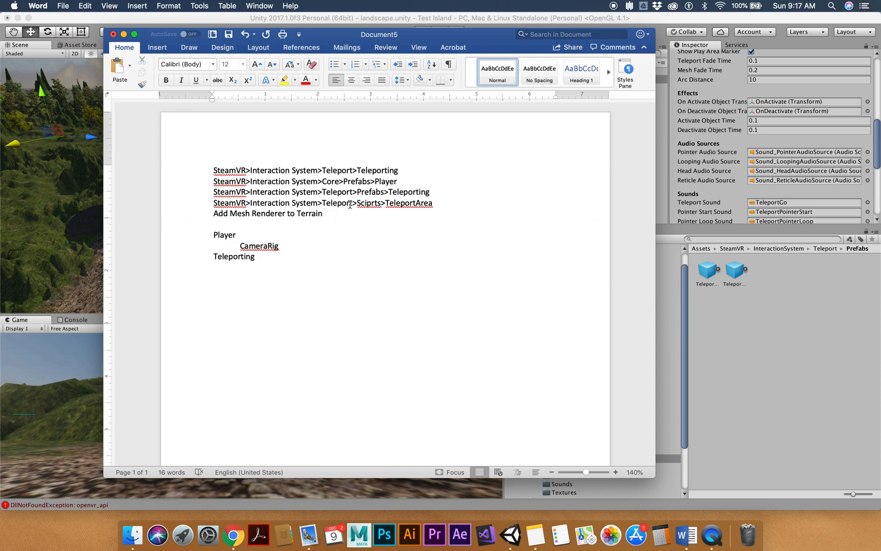
{"action": "left_click", "coordinate": [124, 34]}
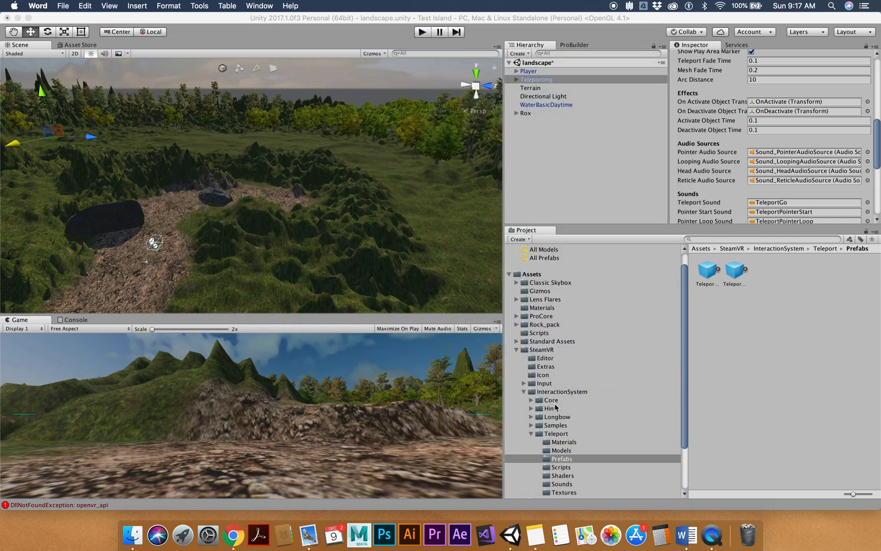
{"action": "left_click", "coordinate": [567, 467]}
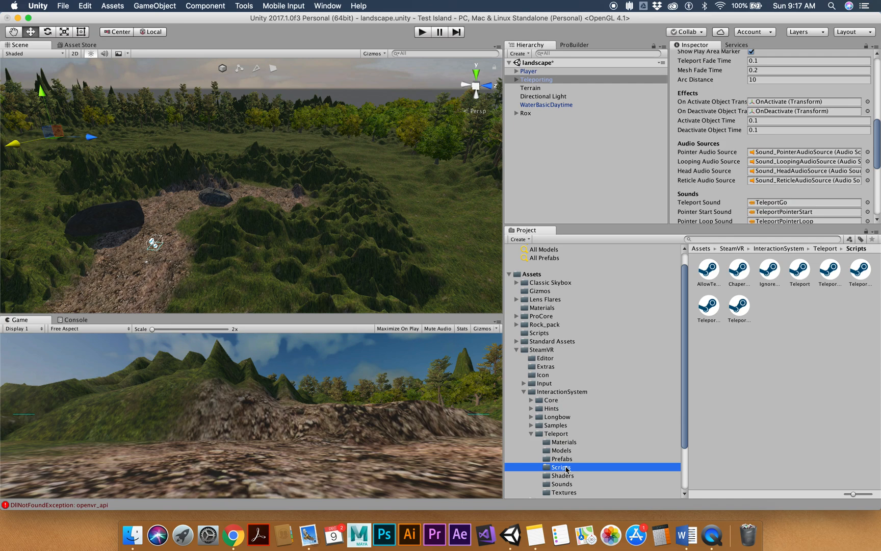
- Examine the individual scripts in the Teleport Scripts folder to identify TeleportArea
{"action": "left_click", "coordinate": [801, 271]}
{"action": "scroll", "coordinate": [799, 155], "scroll_direction": "up", "scroll_amount": 10}
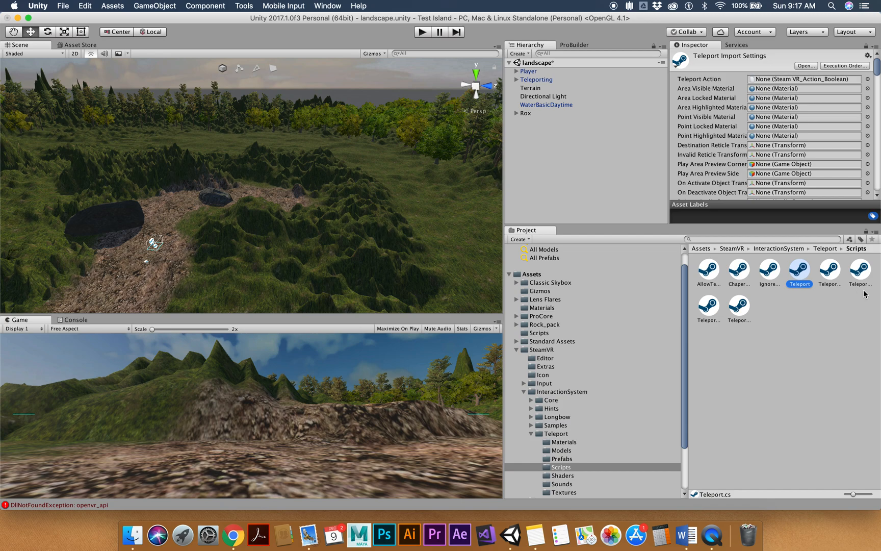
{"action": "left_click", "coordinate": [858, 271]}
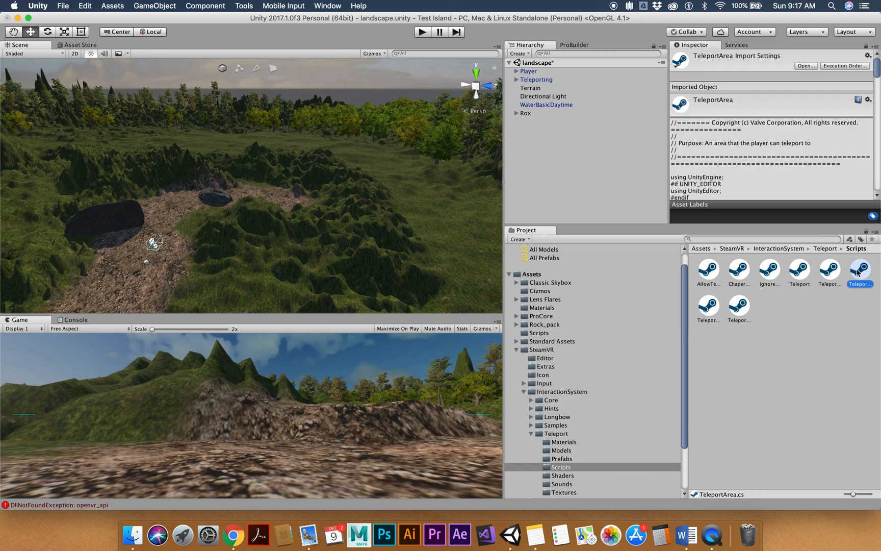
{"action": "left_click", "coordinate": [828, 272]}
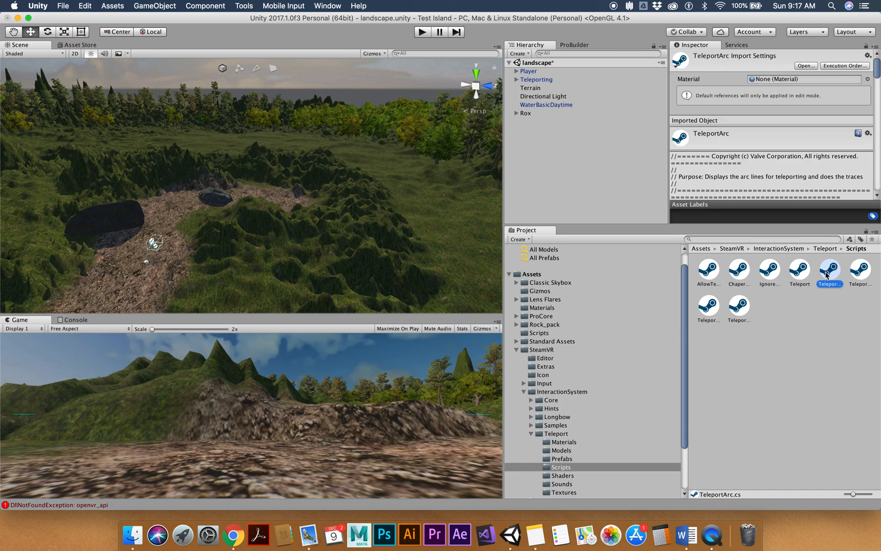
{"action": "left_click", "coordinate": [742, 308]}
{"action": "left_click", "coordinate": [696, 307]}
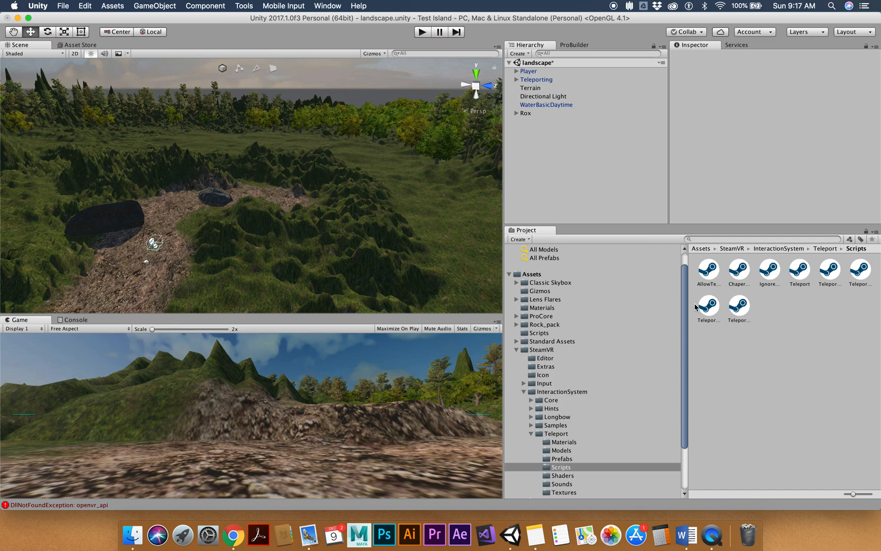
{"action": "left_click", "coordinate": [710, 308]}
{"action": "left_click", "coordinate": [736, 274]}
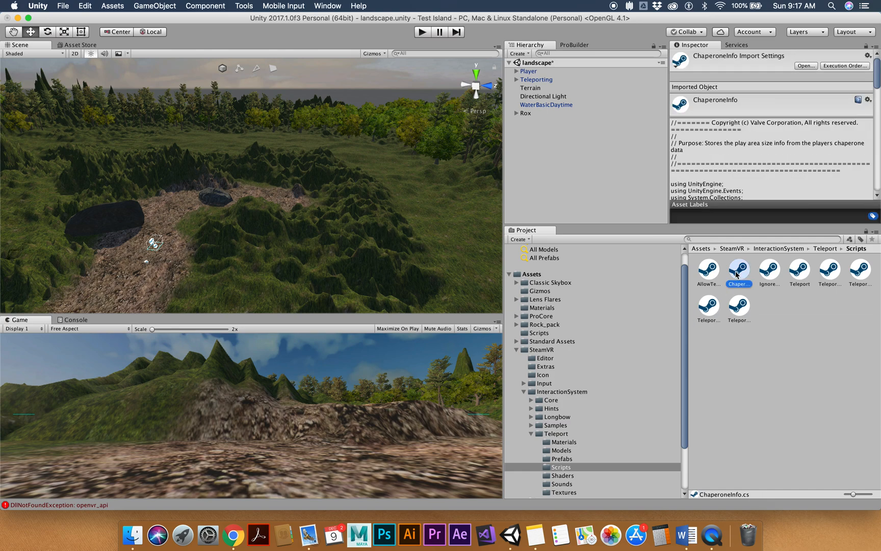
{"action": "left_click", "coordinate": [771, 273]}
{"action": "left_click", "coordinate": [804, 272]}
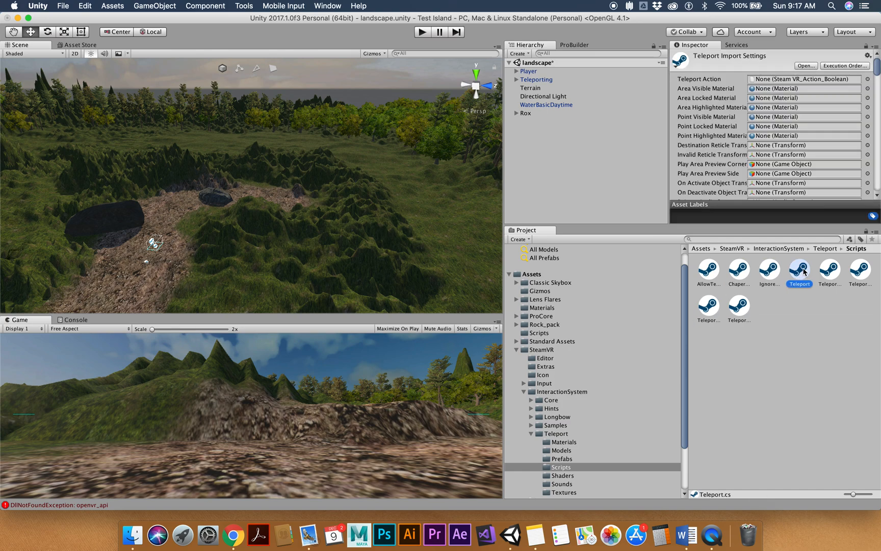
{"action": "left_click", "coordinate": [830, 276]}
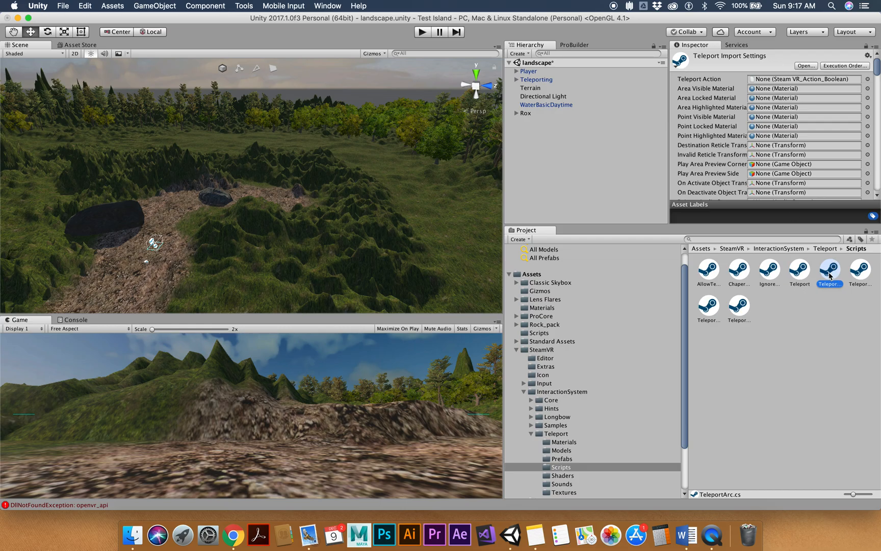
{"action": "left_click", "coordinate": [859, 275]}
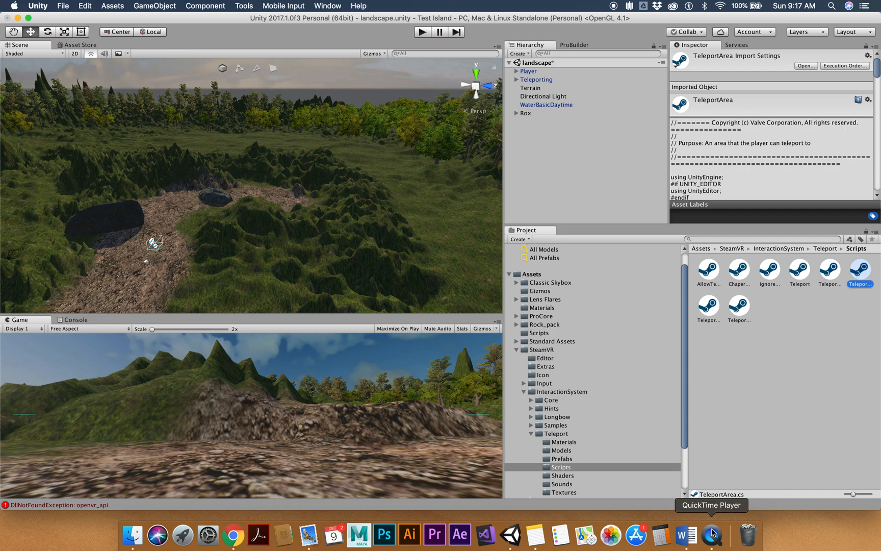
- Recheck the script name in the Word notes, then review TeleportPoint, TeleportMarkerBase and TeleportArc in Unity's Scripts folder
{"action": "left_click", "coordinate": [687, 535]}
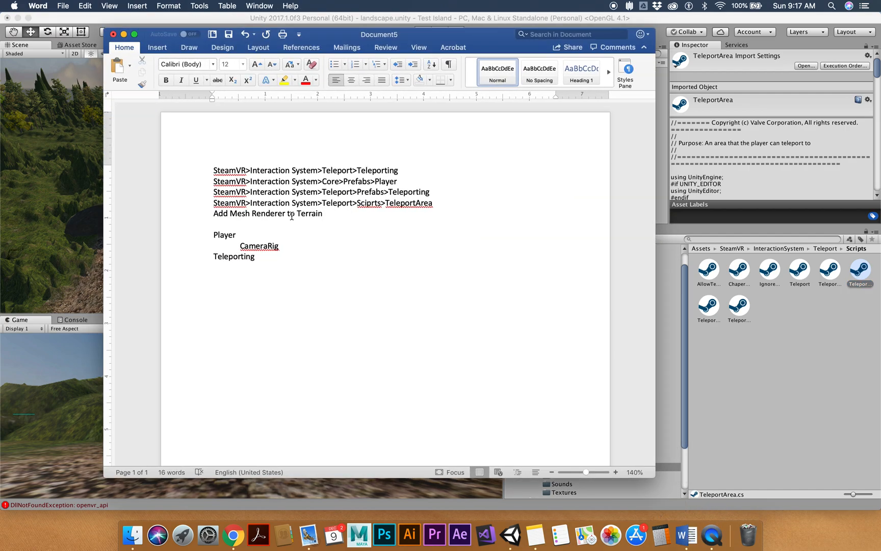
{"action": "left_click", "coordinate": [750, 363]}
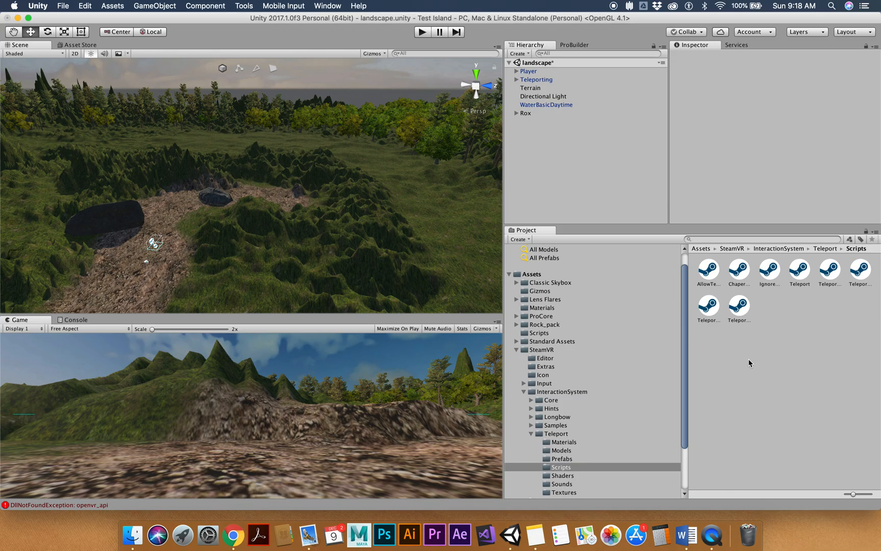
{"action": "left_click", "coordinate": [734, 315]}
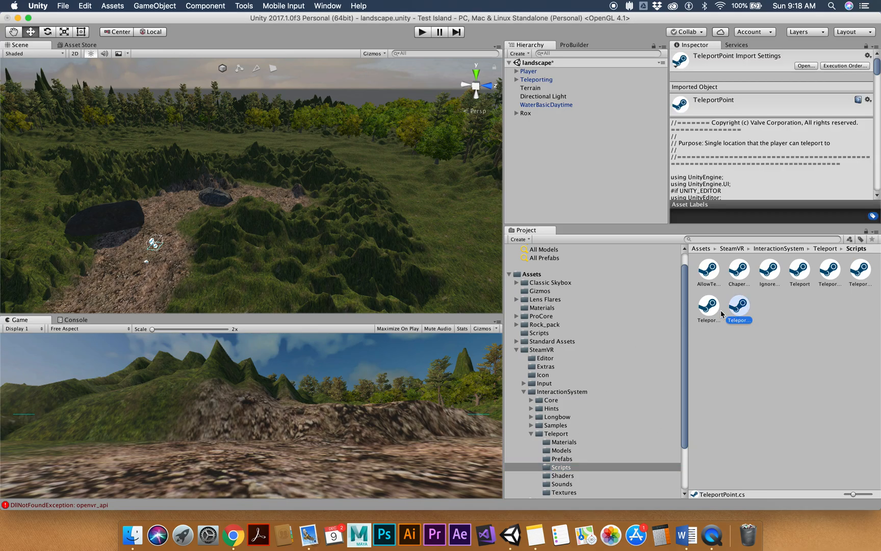
{"action": "left_click", "coordinate": [708, 308]}
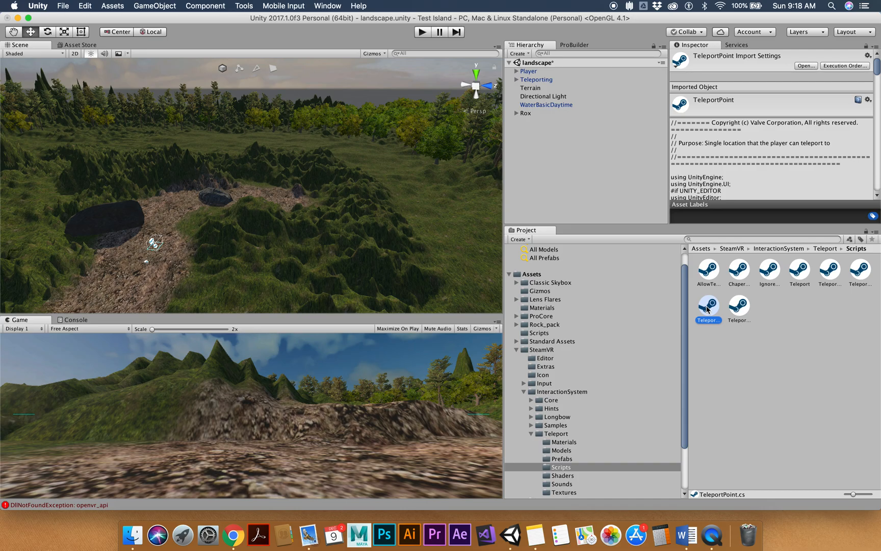
{"action": "left_click", "coordinate": [861, 271]}
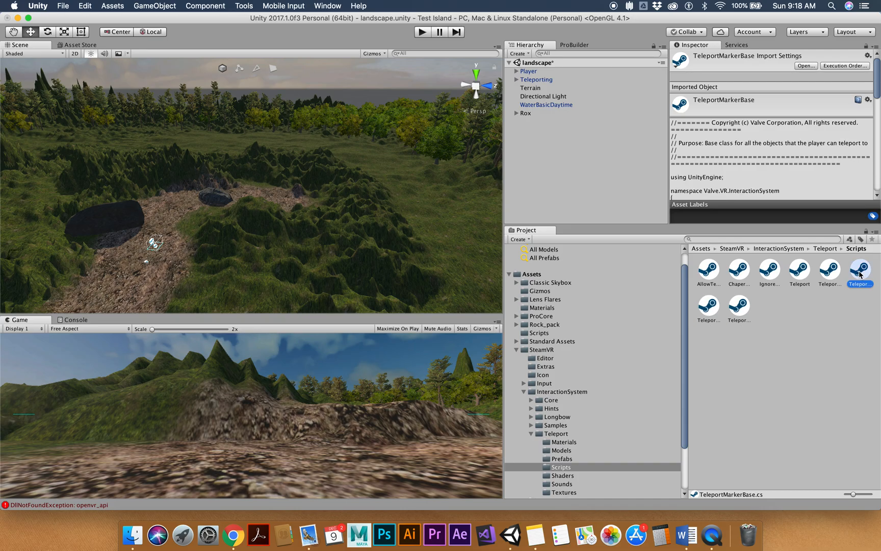
{"action": "left_click", "coordinate": [830, 270]}
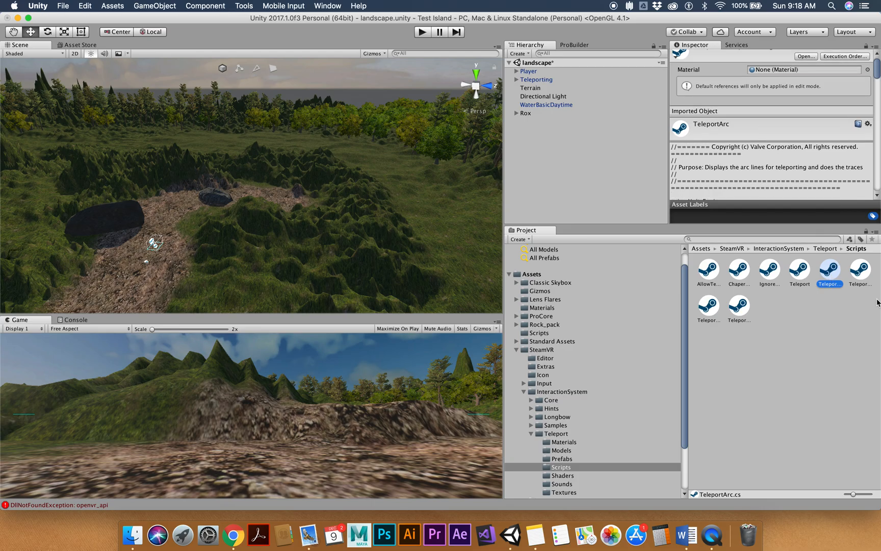
- Attach the TeleportArea script to the Terrain object
{"action": "left_click", "coordinate": [857, 271]}
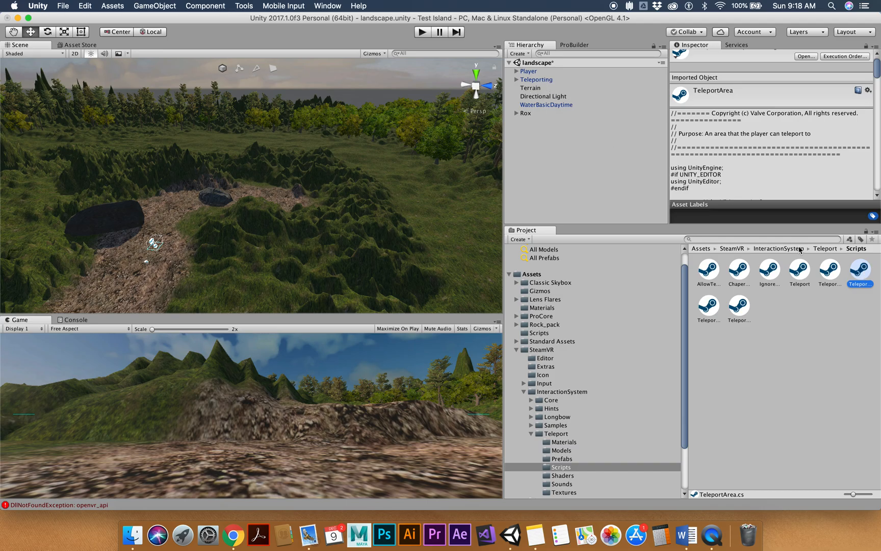
{"action": "left_click_drag", "start_coordinate": [860, 270], "coordinate": [529, 89]}
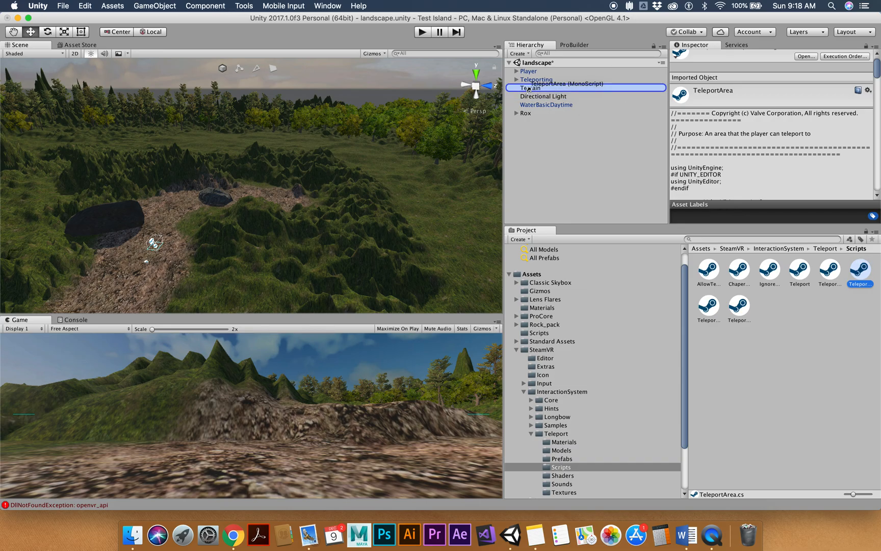
{"action": "left_click_drag", "start_coordinate": [529, 90], "coordinate": [531, 90]}
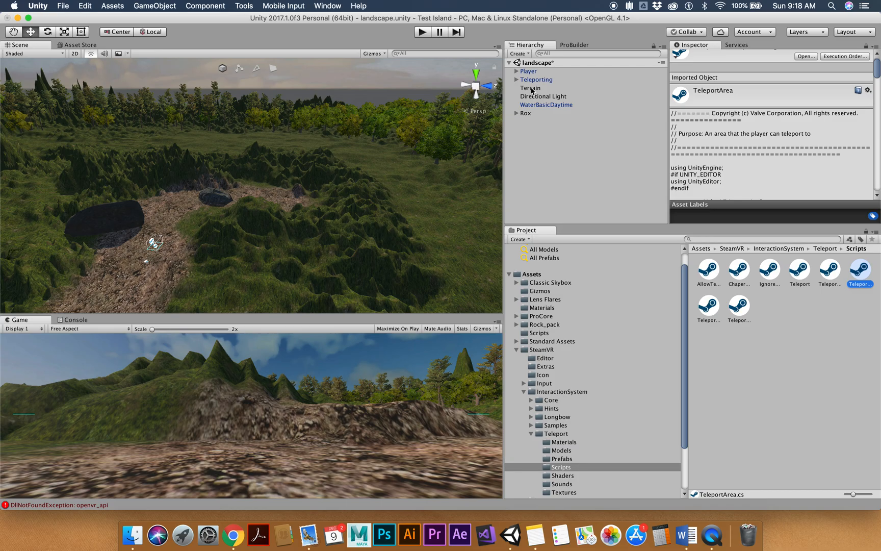
- Add a Mesh Renderer component to the Terrain object and review its component list
{"action": "left_click", "coordinate": [532, 91]}
{"action": "scroll", "coordinate": [763, 167], "scroll_direction": "down", "scroll_amount": 3}
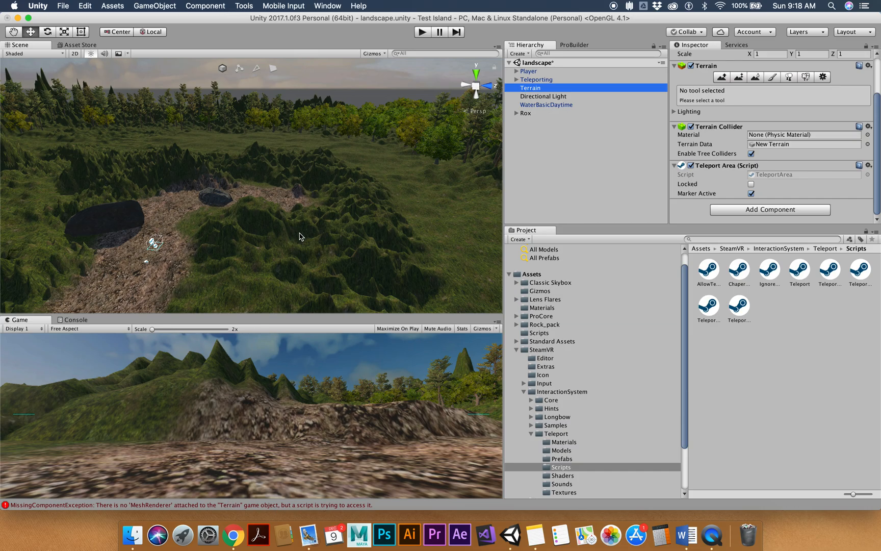
{"action": "left_click", "coordinate": [748, 210]}
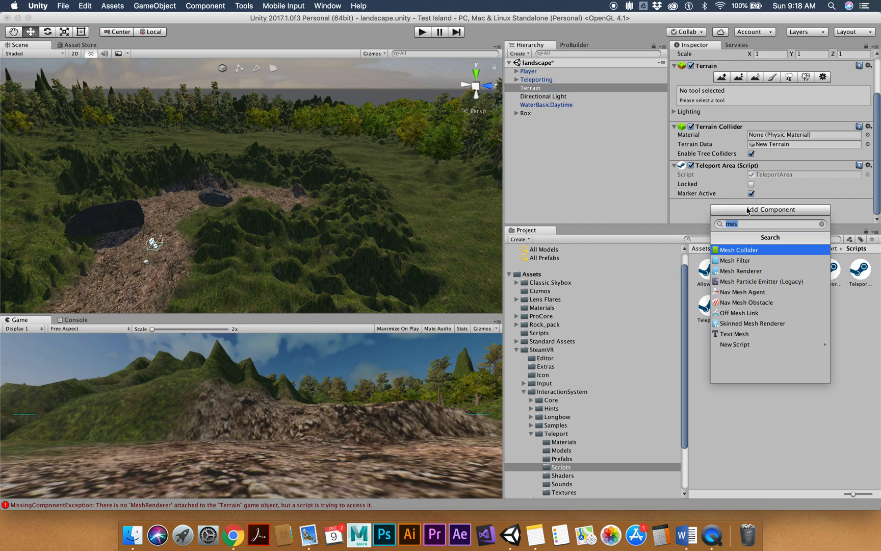
{"action": "left_click", "coordinate": [744, 271]}
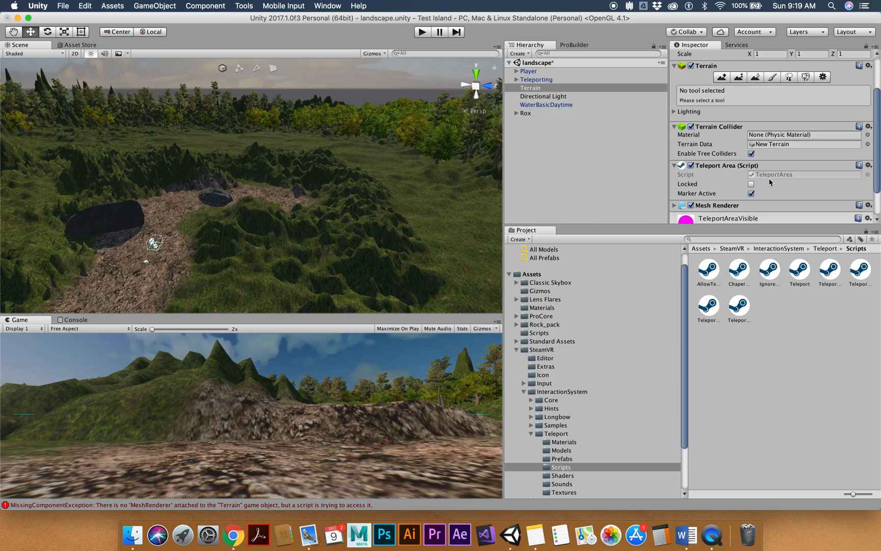
{"action": "scroll", "coordinate": [770, 182], "scroll_direction": "down", "scroll_amount": 2}
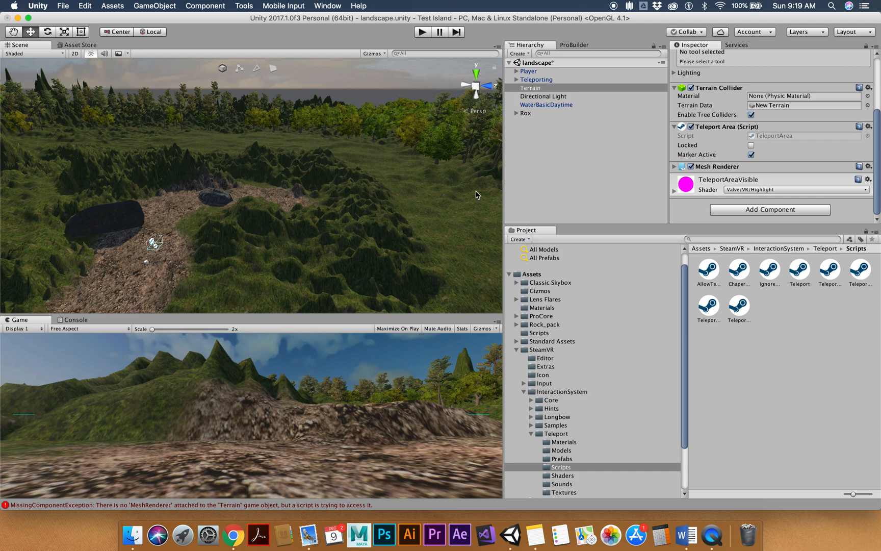
- Check the Word notes against the Unity scene, reviewing the Teleporting and Player settings and the nested [CameraRig], then collapse Player
{"action": "left_click", "coordinate": [691, 538]}
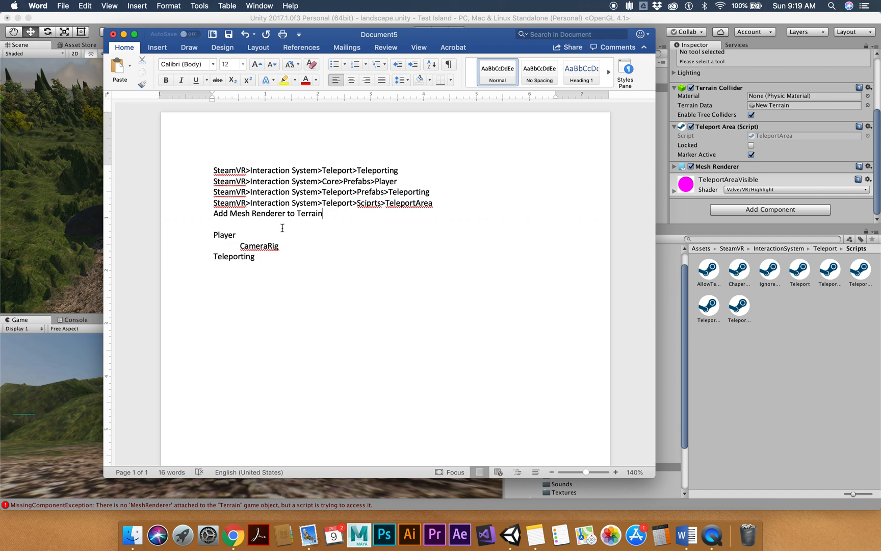
{"action": "left_click", "coordinate": [123, 34]}
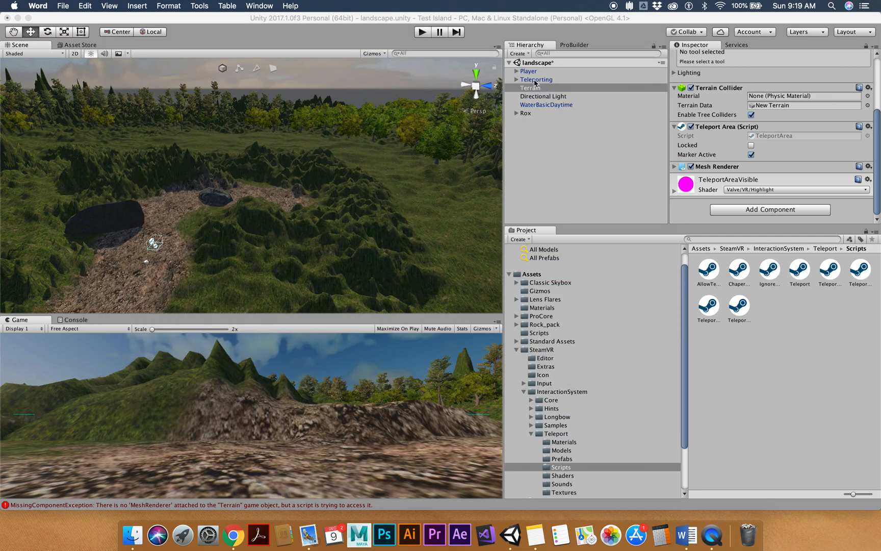
{"action": "left_click", "coordinate": [535, 81]}
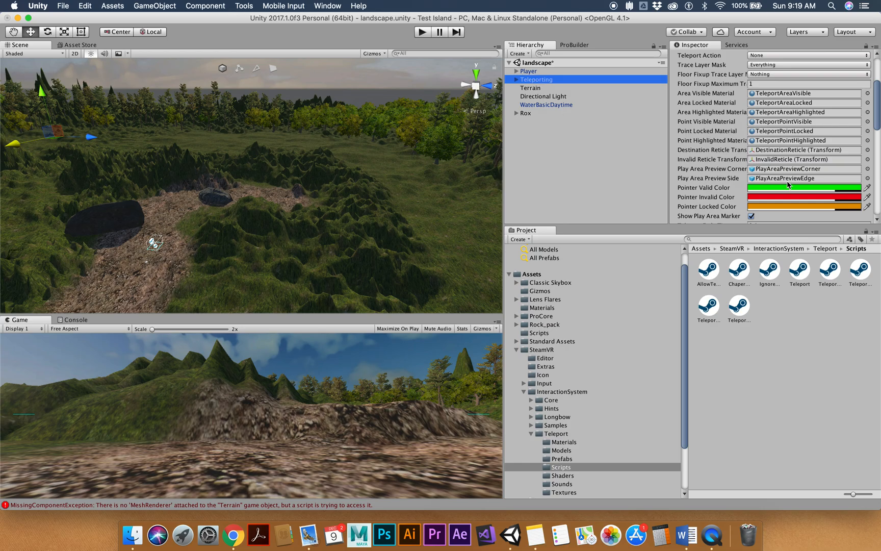
{"action": "left_click", "coordinate": [534, 72]}
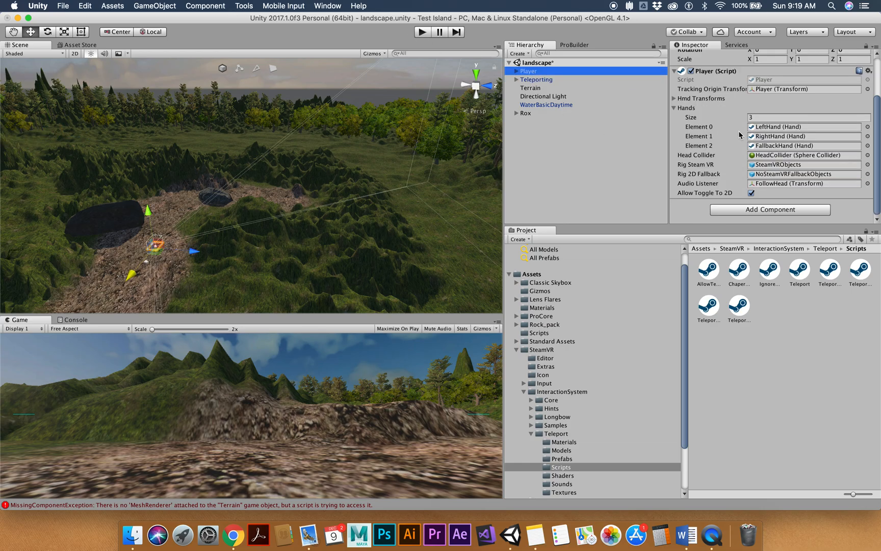
{"action": "left_click", "coordinate": [516, 71]}
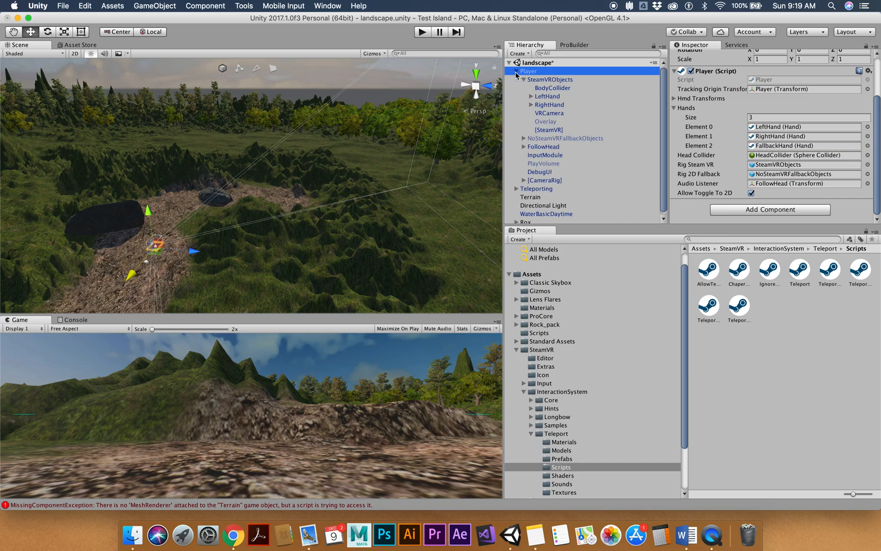
{"action": "scroll", "coordinate": [539, 199], "scroll_direction": "down", "scroll_amount": 1}
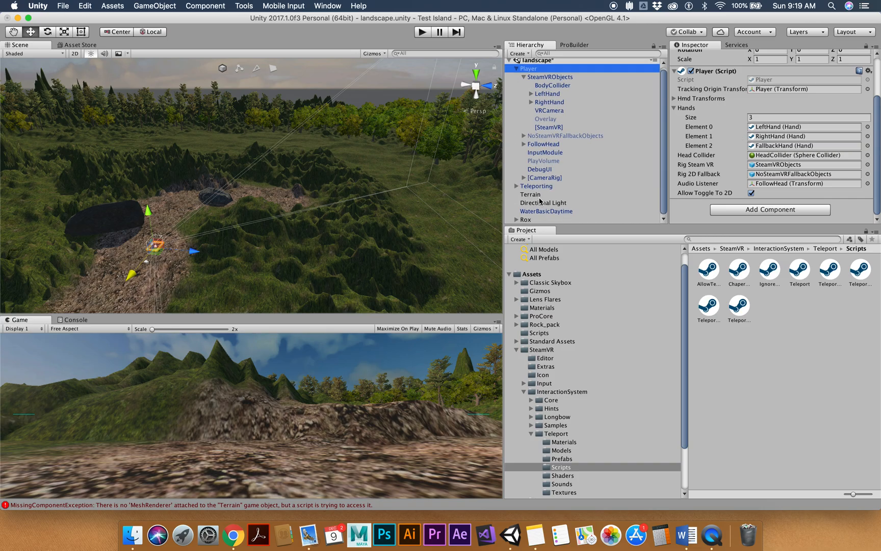
{"action": "left_click", "coordinate": [544, 179]}
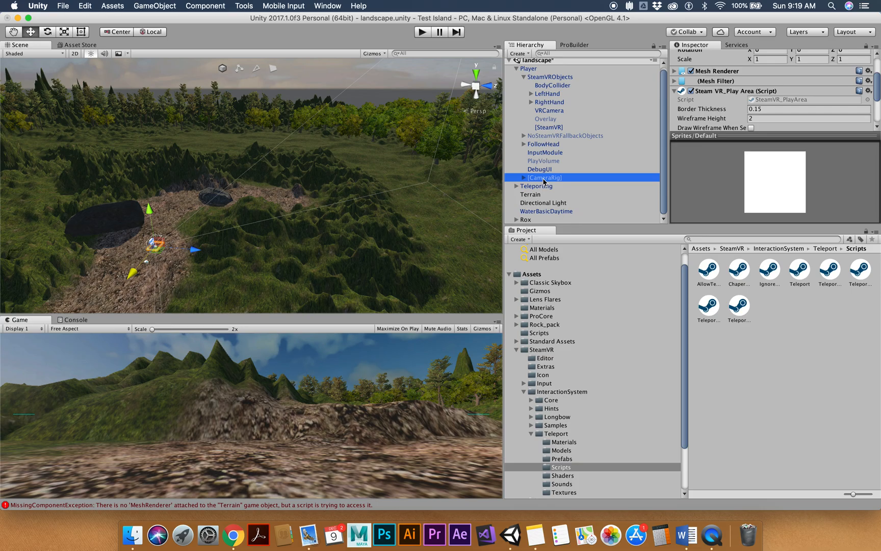
{"action": "left_click", "coordinate": [517, 68]}
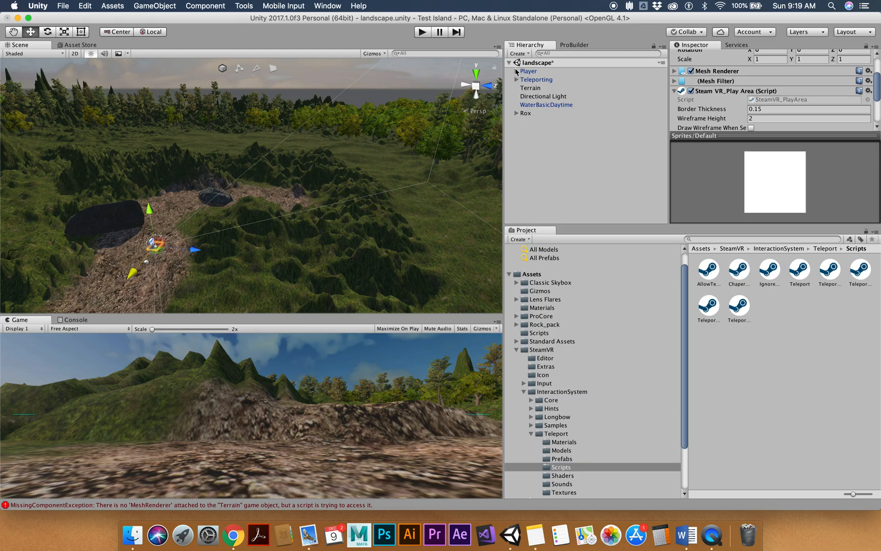
- Review the Teleport script settings, the Player's script and child objects, and [CameraRig], leaving the Player hierarchy collapsed
{"action": "left_click", "coordinate": [530, 81]}
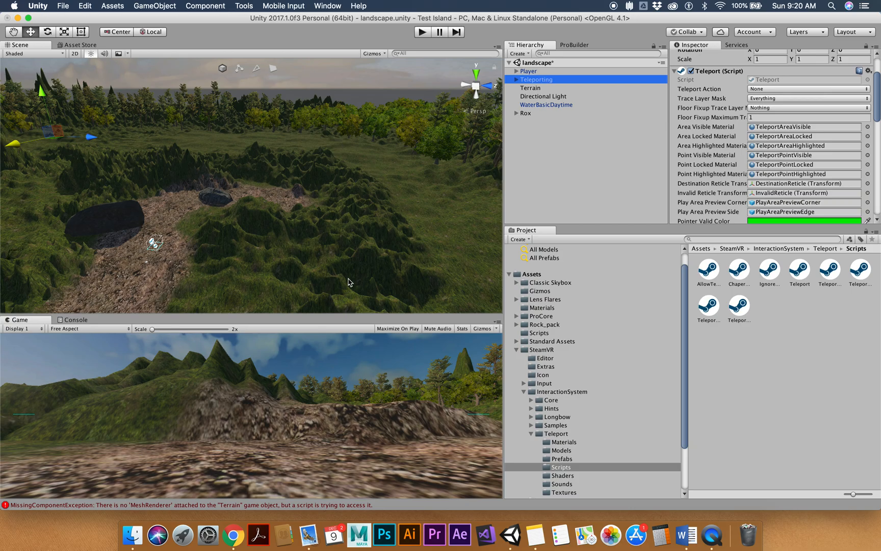
{"action": "left_click", "coordinate": [517, 71]}
{"action": "left_click", "coordinate": [530, 72]}
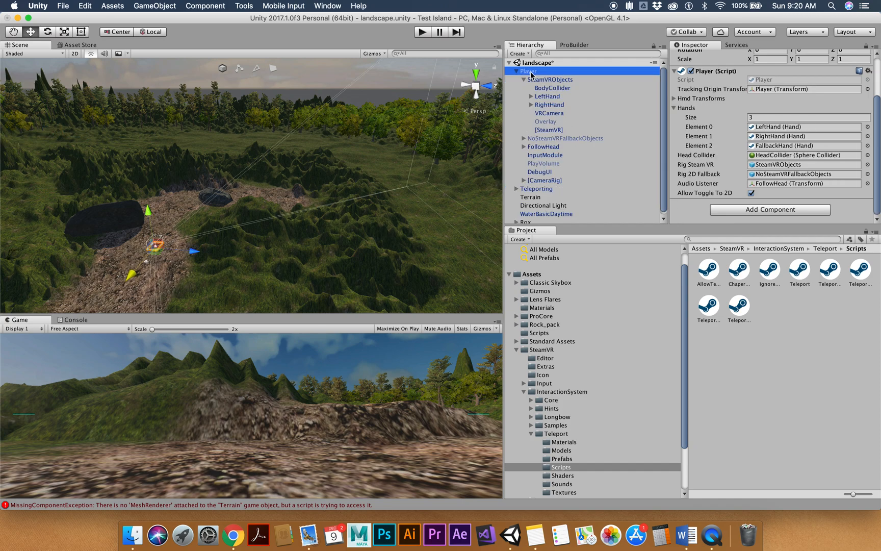
{"action": "left_click", "coordinate": [532, 190]}
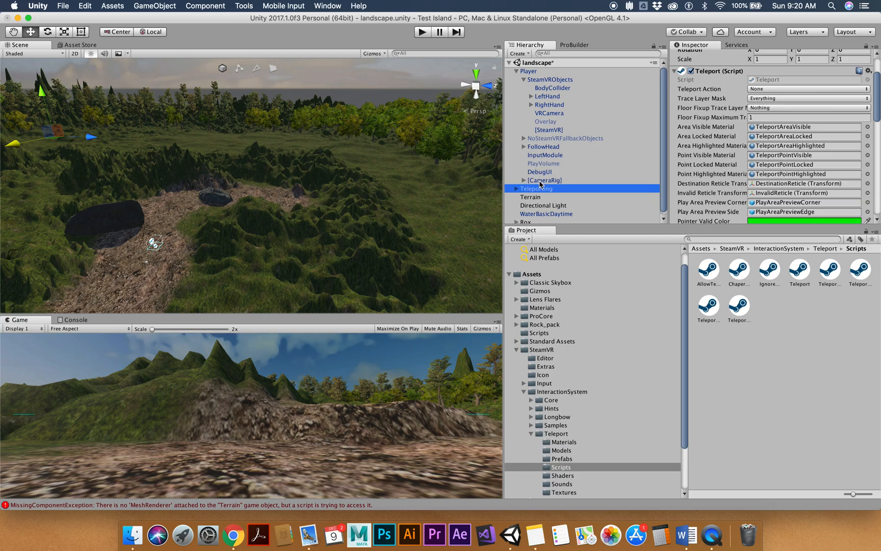
{"action": "left_click", "coordinate": [540, 181]}
{"action": "left_click", "coordinate": [517, 71]}
- Review Teleporting's effects, sounds and TeleportPointer child, collapse it, then inspect the Terrain's Teleport Area and Mesh Renderer components
{"action": "left_click", "coordinate": [535, 80]}
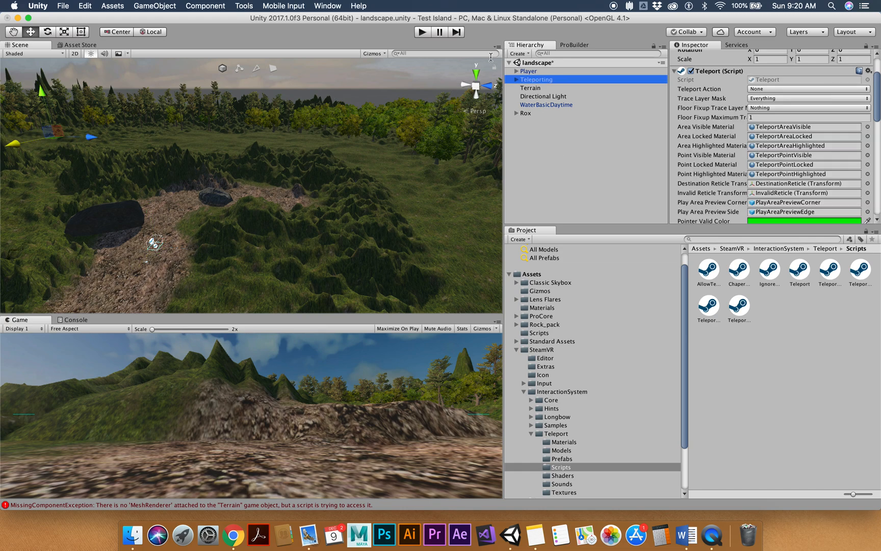
{"action": "scroll", "coordinate": [776, 166], "scroll_direction": "down", "scroll_amount": 10}
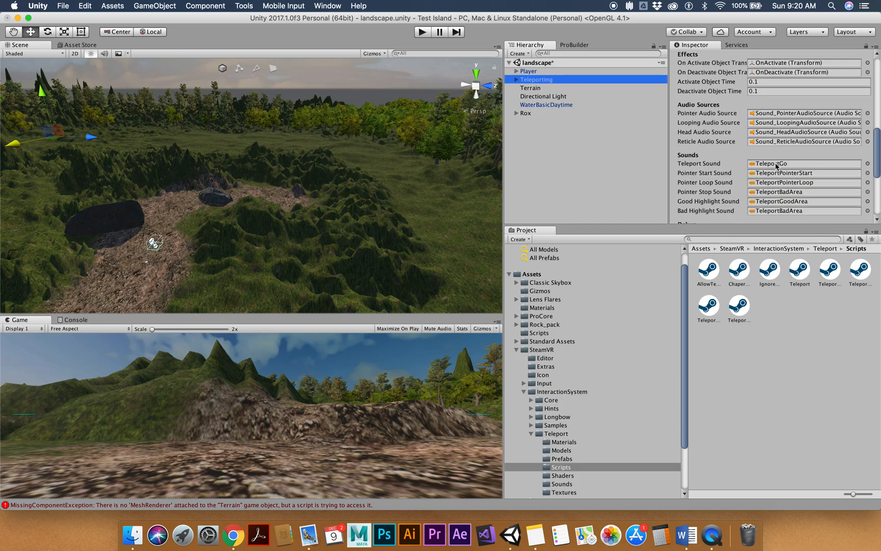
{"action": "left_click", "coordinate": [517, 81]}
{"action": "left_click", "coordinate": [521, 89]}
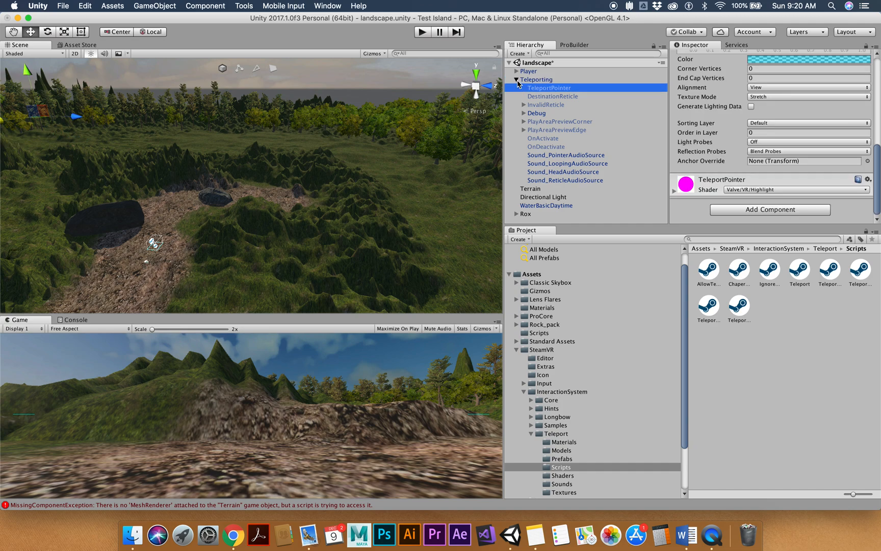
{"action": "left_click", "coordinate": [517, 80]}
{"action": "left_click", "coordinate": [532, 88]}
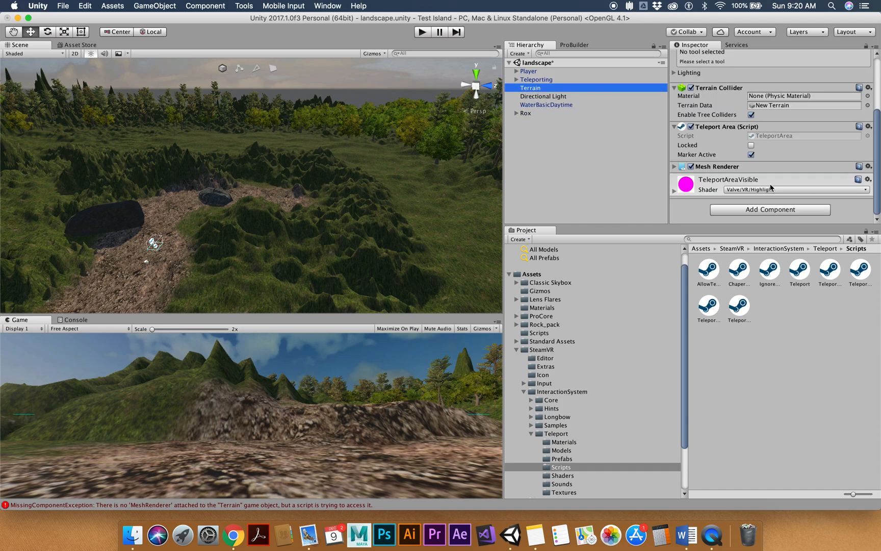